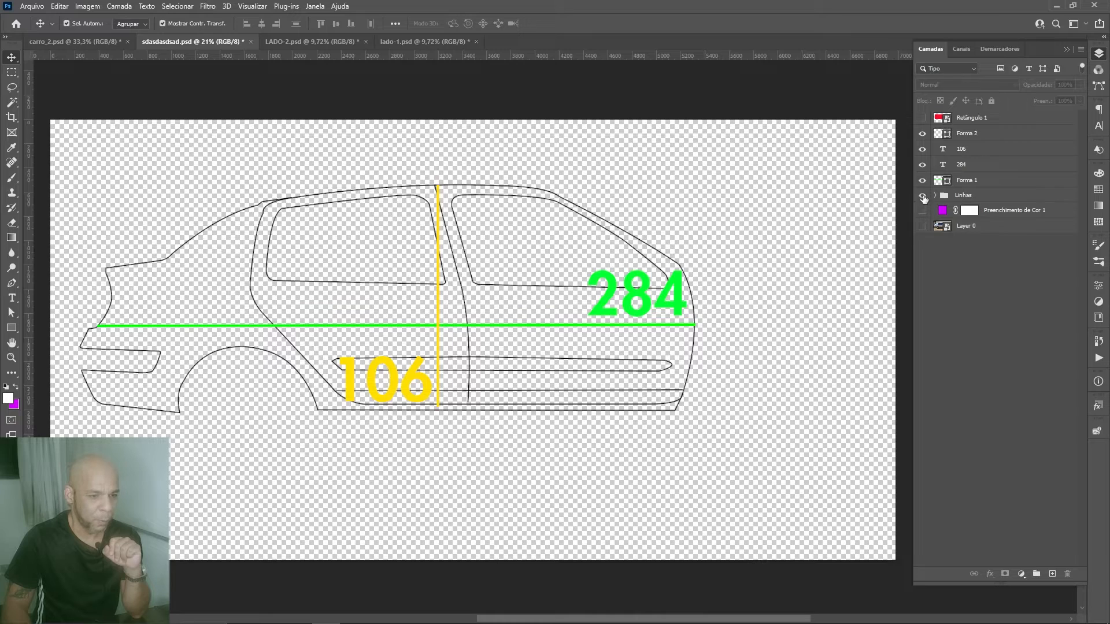
Step: Hide the Forma 2, 106, 284 and Forma 1 measurement layers, keeping the Linhas outline group visible
drag(921, 156, 923, 178)
click(923, 134)
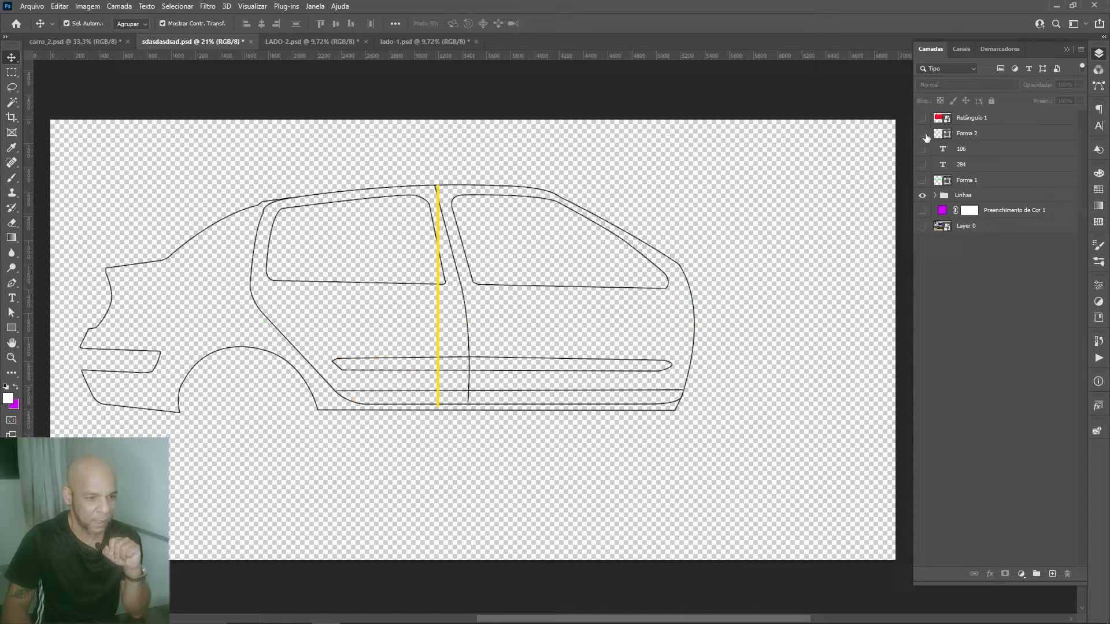
Step: Compare the car outline against the purple fill and the car photo, leaving both of those layers hidden
click(922, 211)
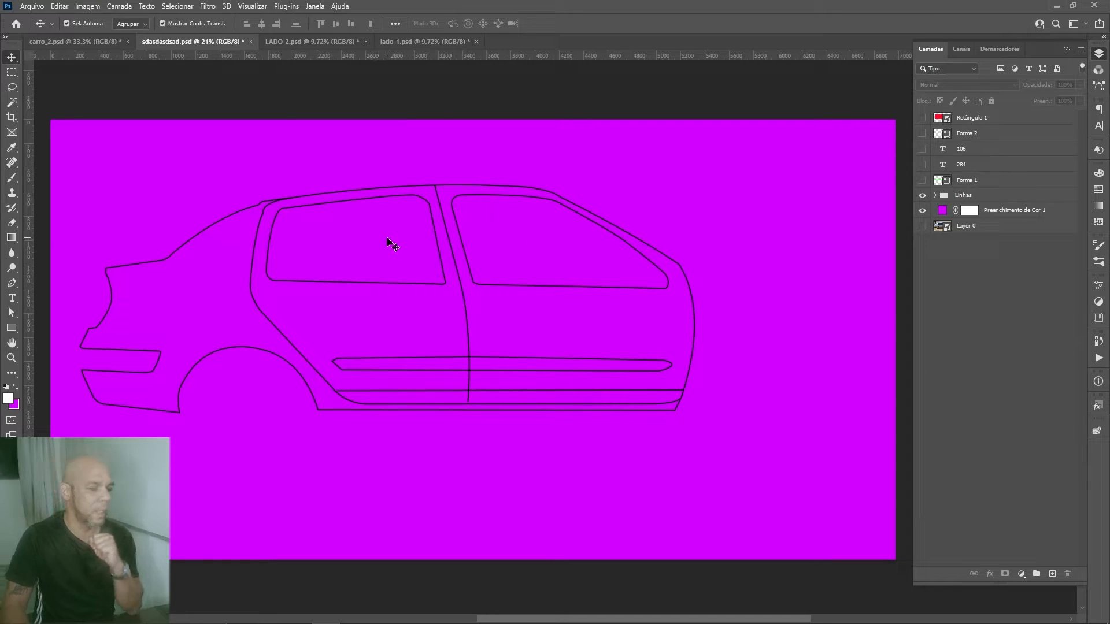
click(923, 210)
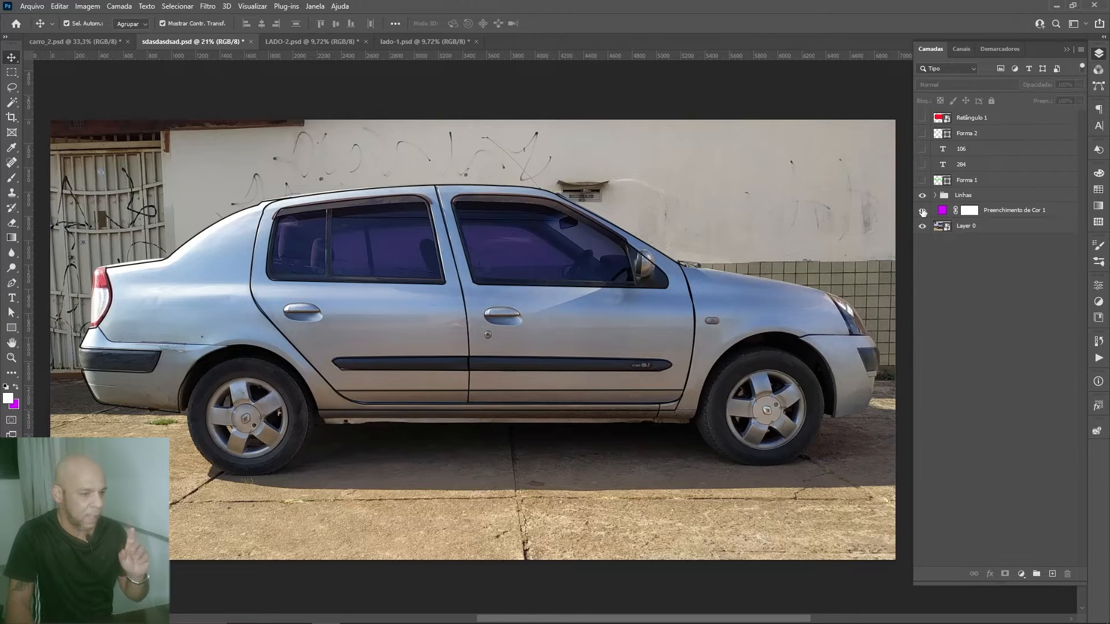
click(923, 210)
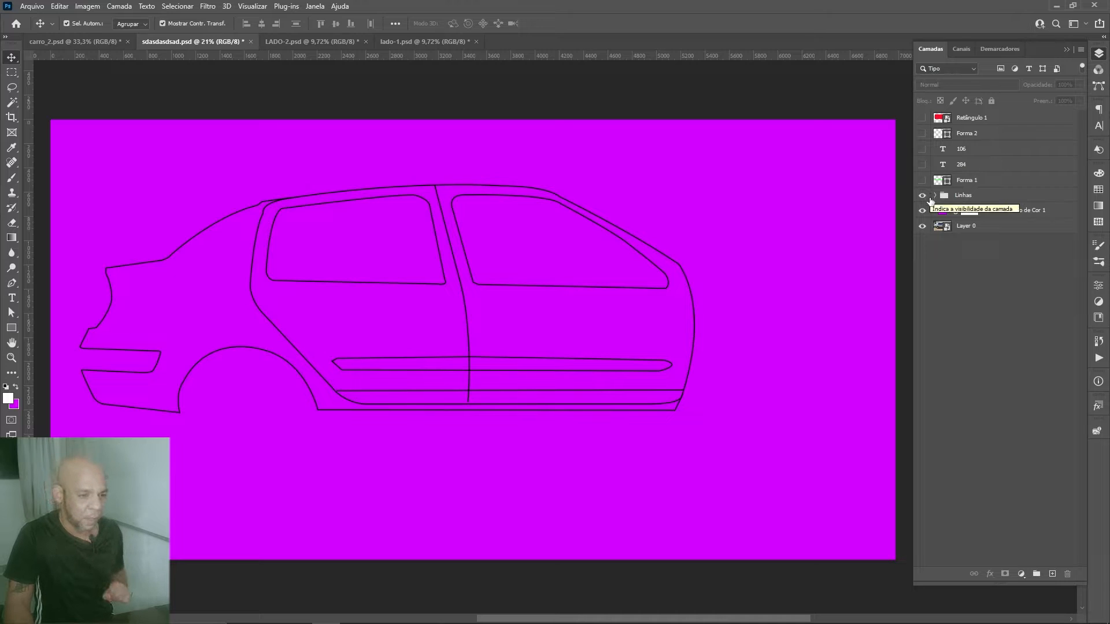
click(922, 230)
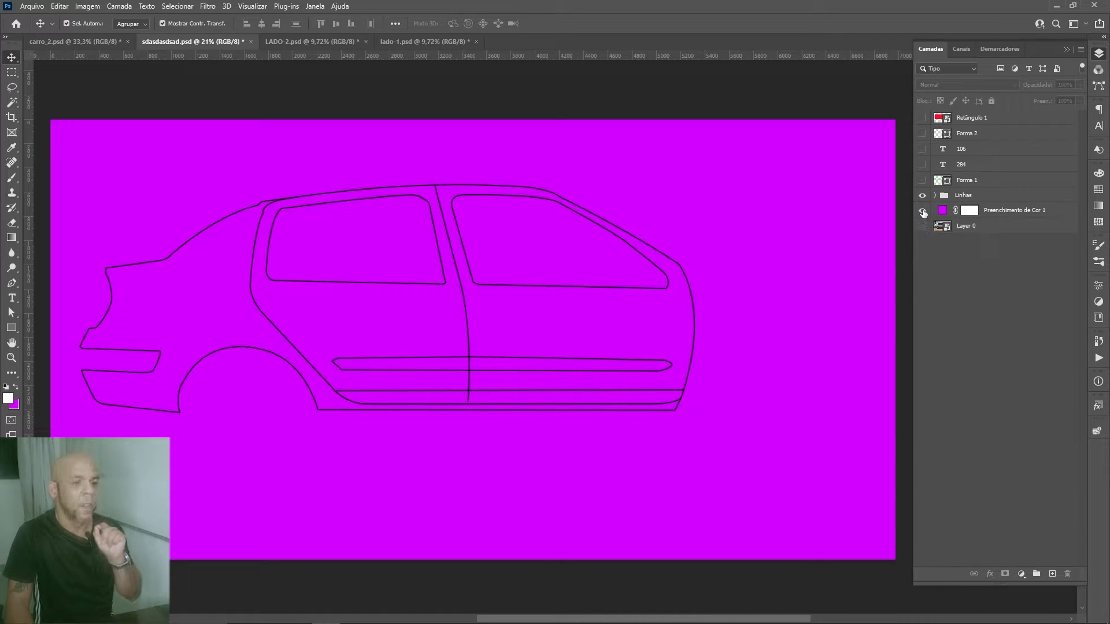
click(923, 212)
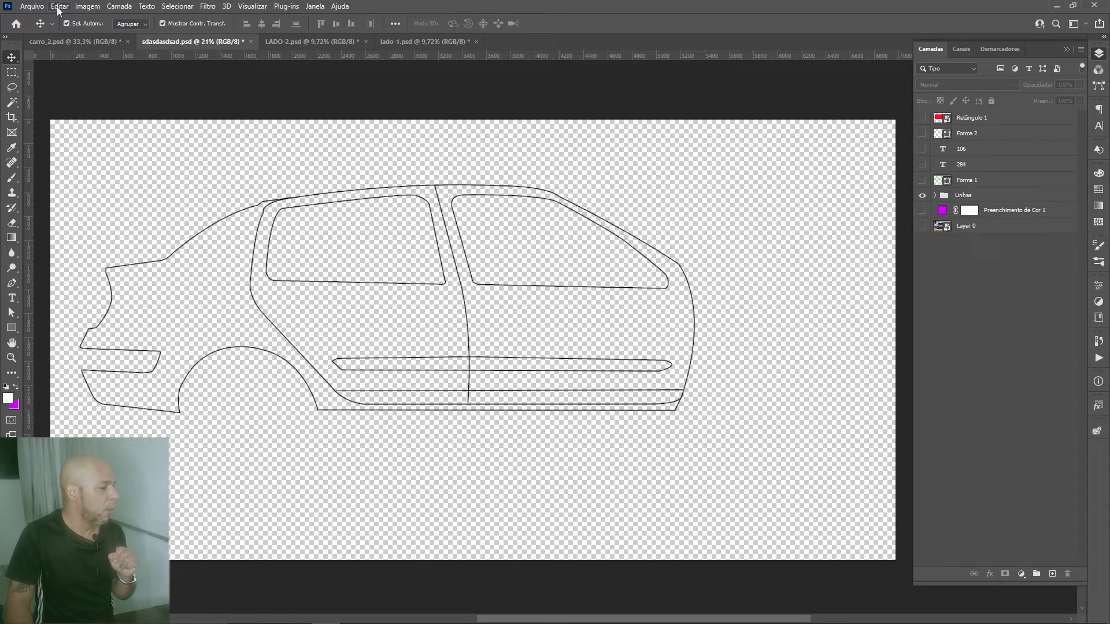
Step: Trim the empty transparent area around the car outline
click(82, 7)
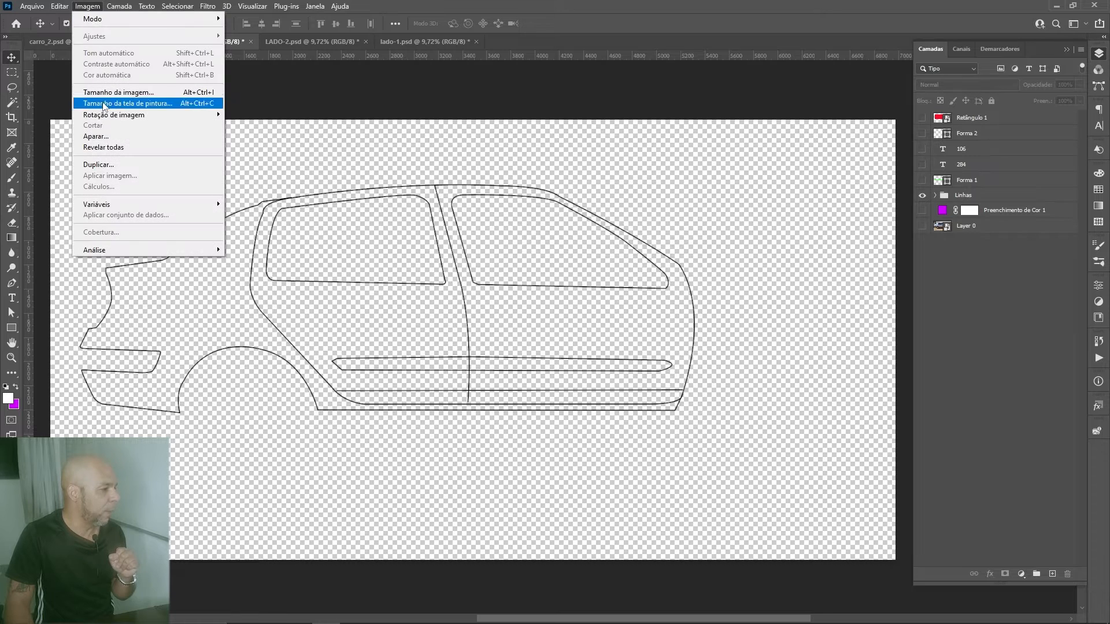
click(107, 140)
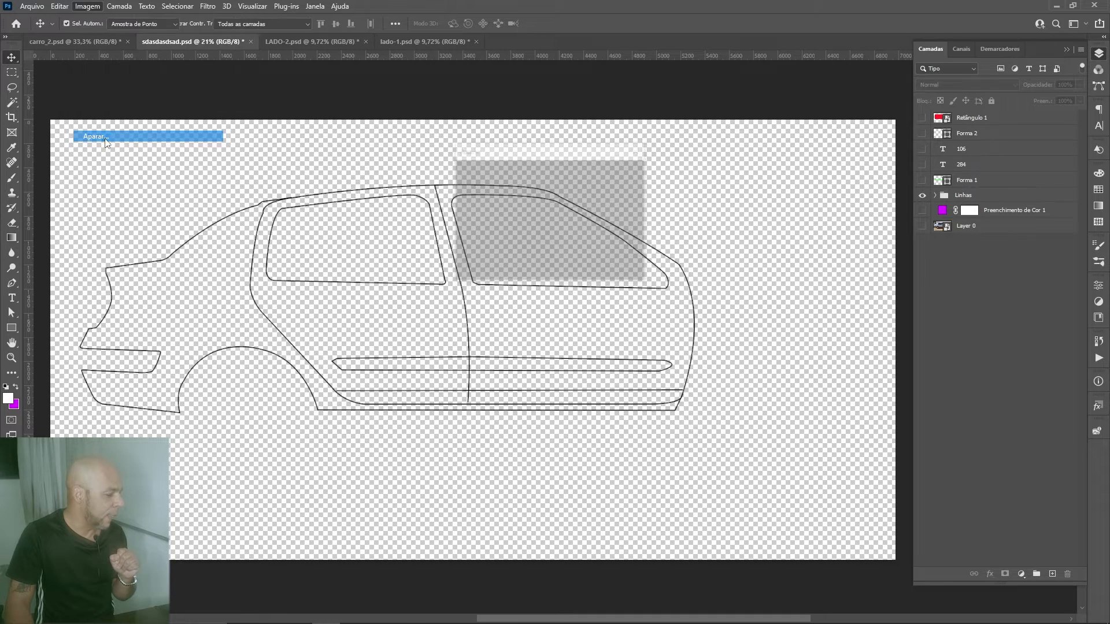
click(619, 175)
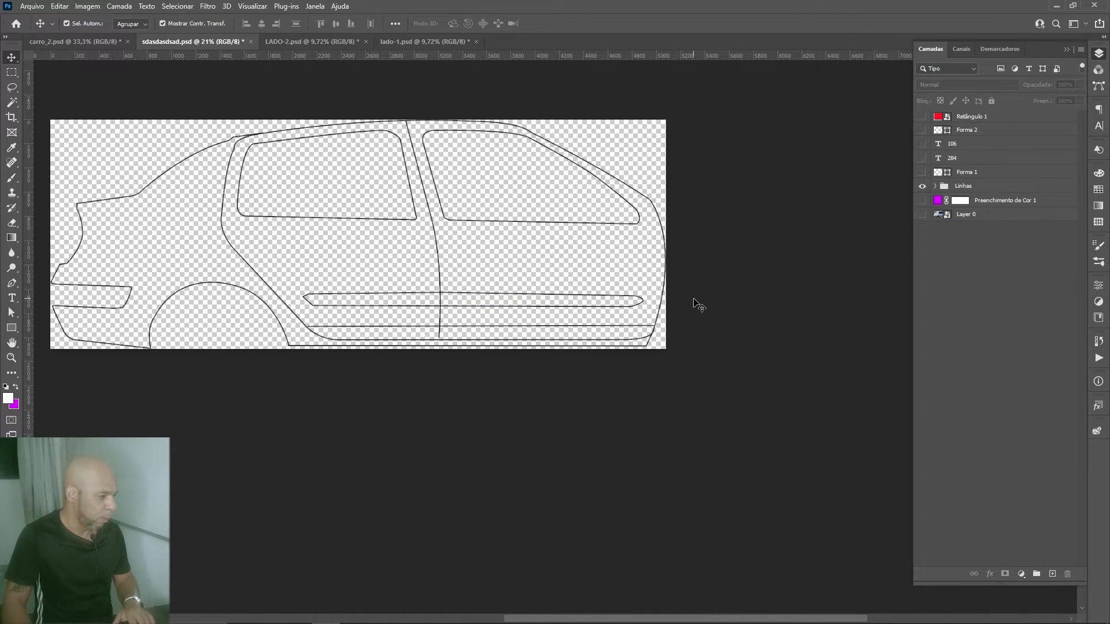
Step: Crop a narrow vertical strip off the canvas at the rear end of the car outline
drag(508, 320, 606, 419)
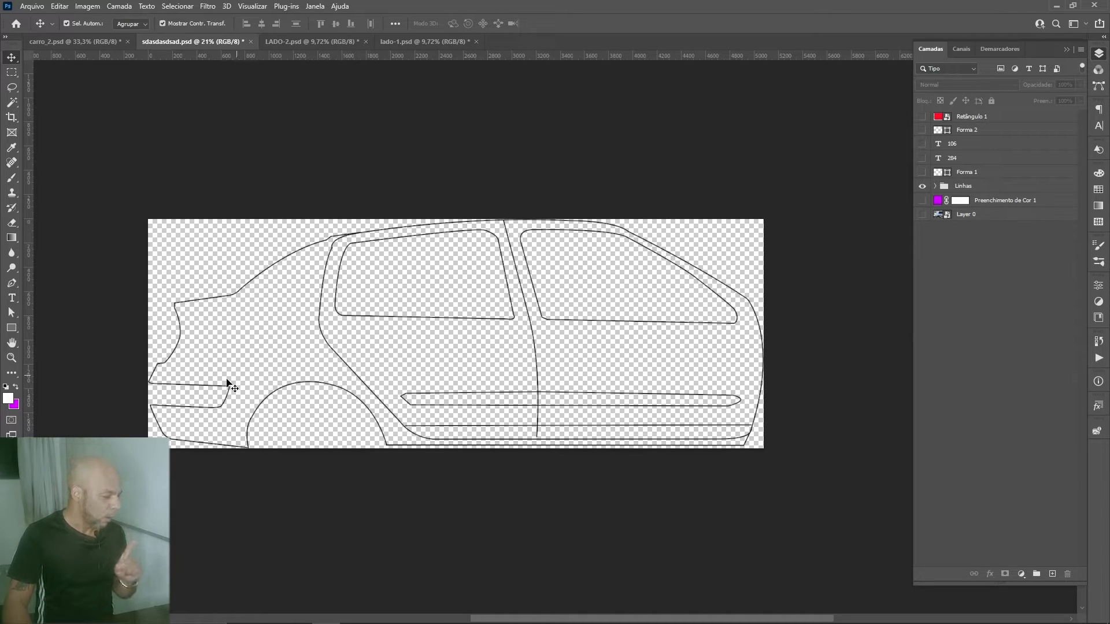
click(166, 366)
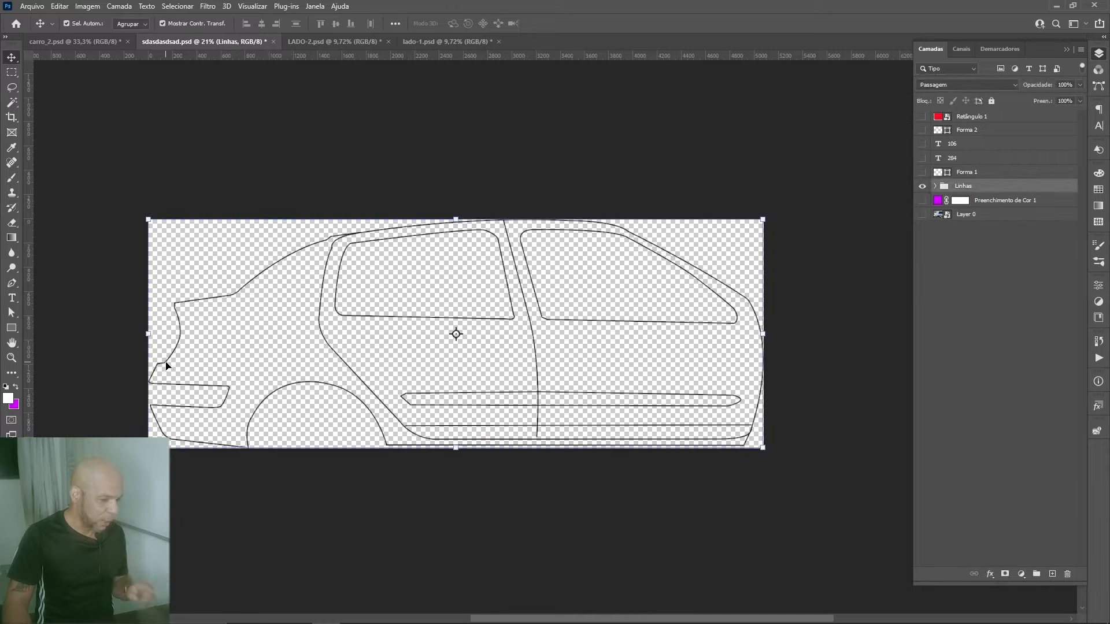
alt+scroll(168, 366, up, 3)
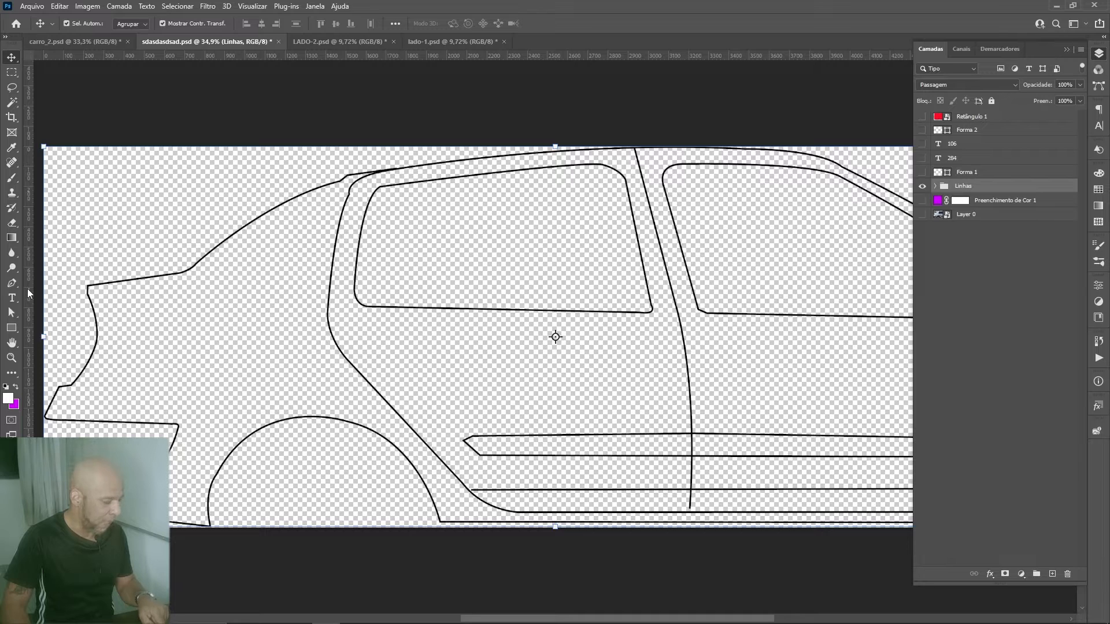
key(c)
drag(44, 339, 58, 339)
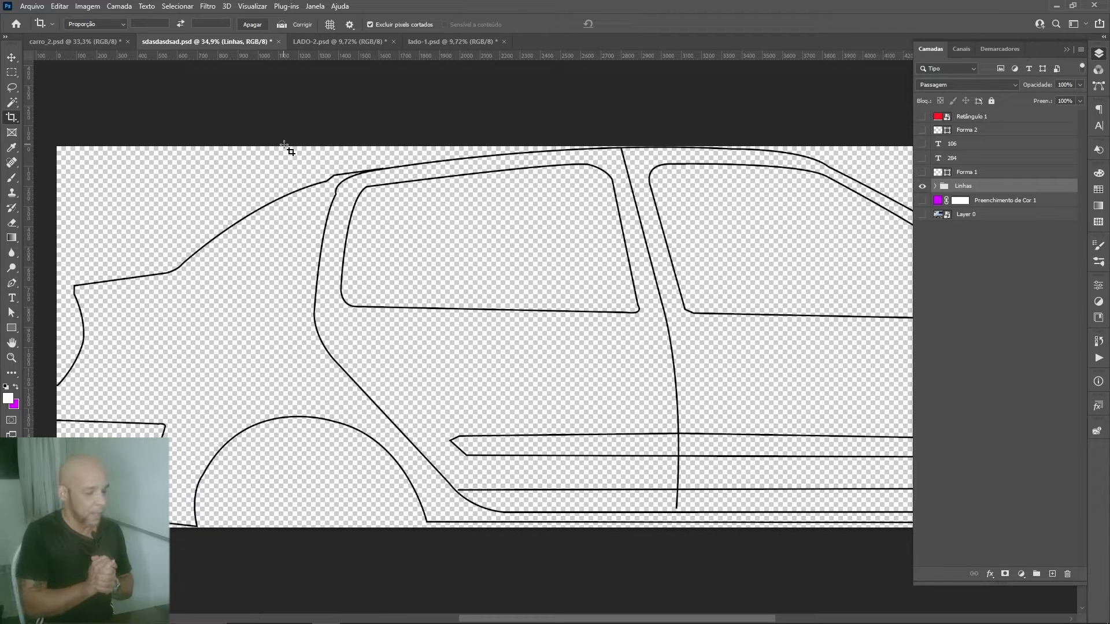
Step: Resize the image to half of the car's real length by setting its width to 284/2 cm with linked proportions
key(ctrl+minus)
key(ctrl+minus)
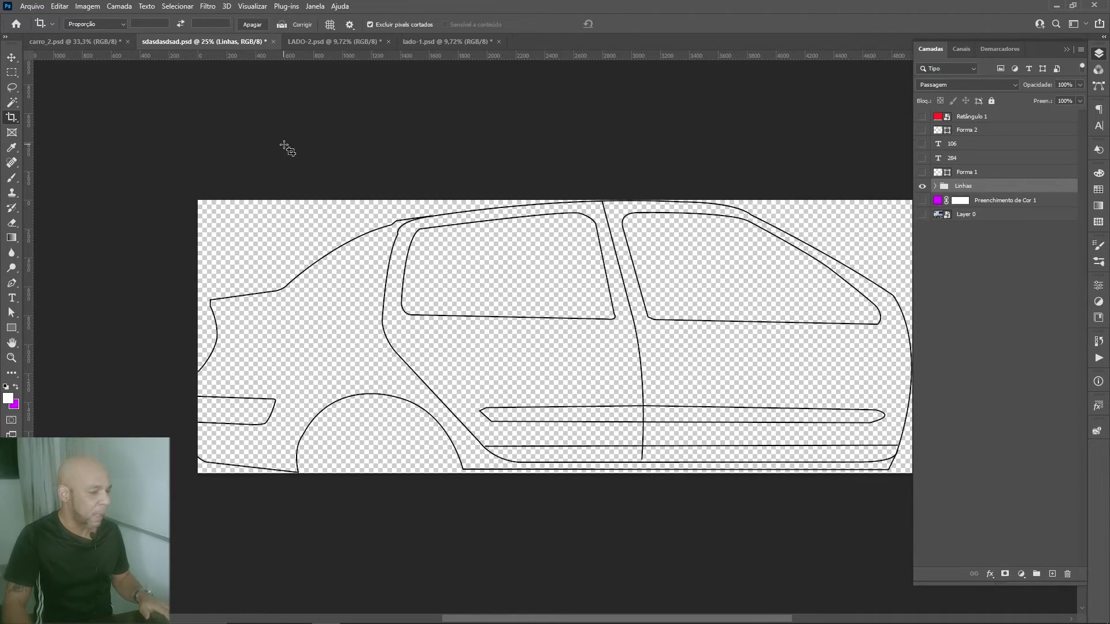
drag(487, 357, 443, 362)
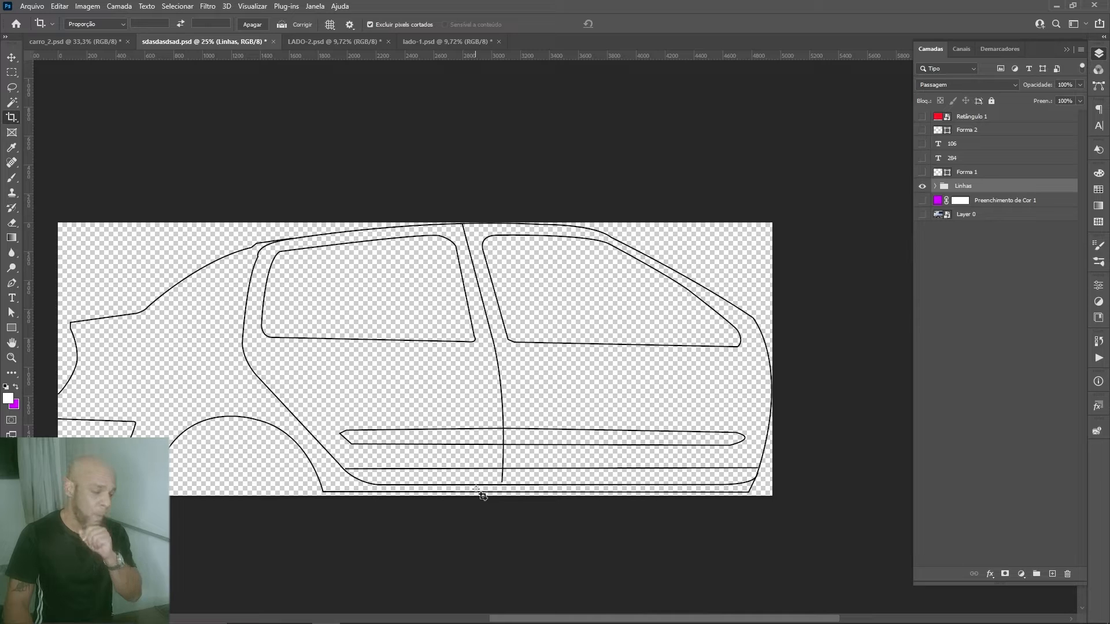
key(ctrl)
key(ctrl+alt+i)
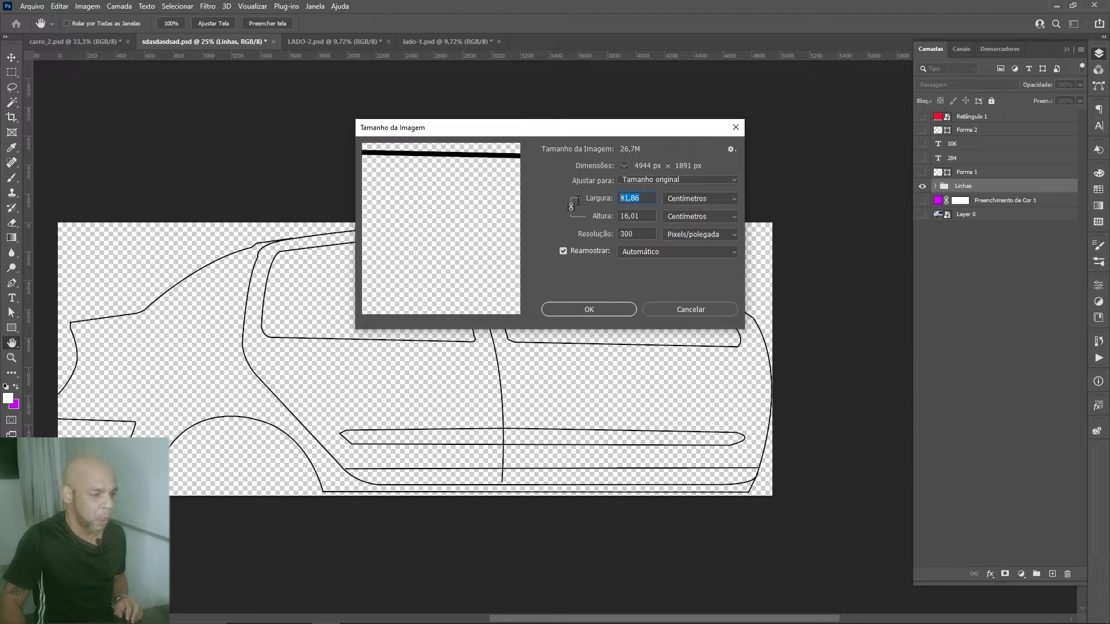
text(284)
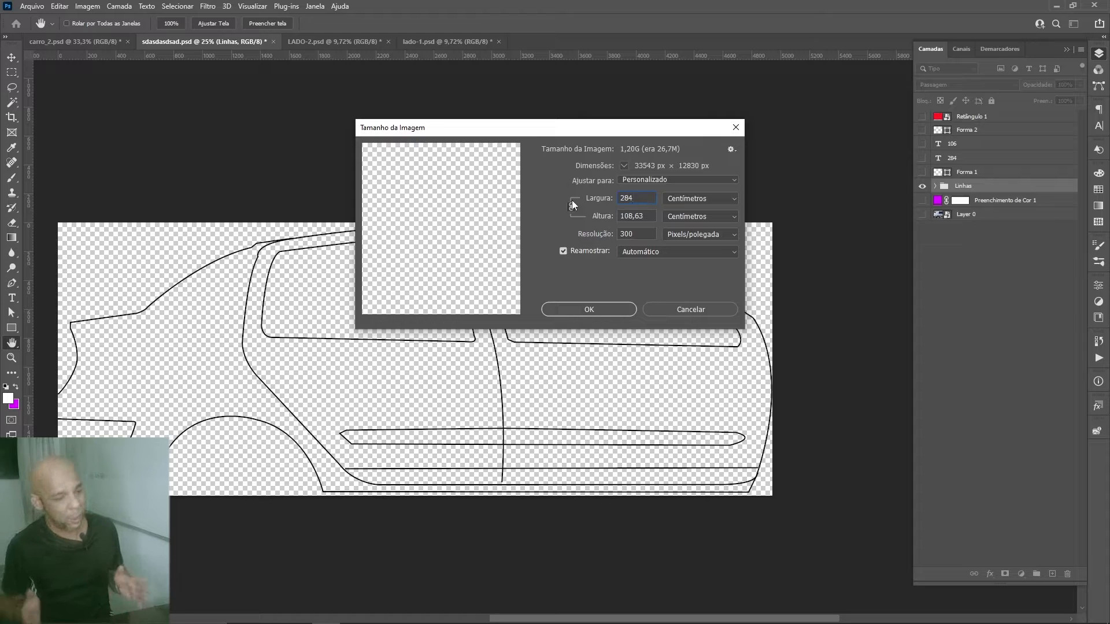
text(/2)
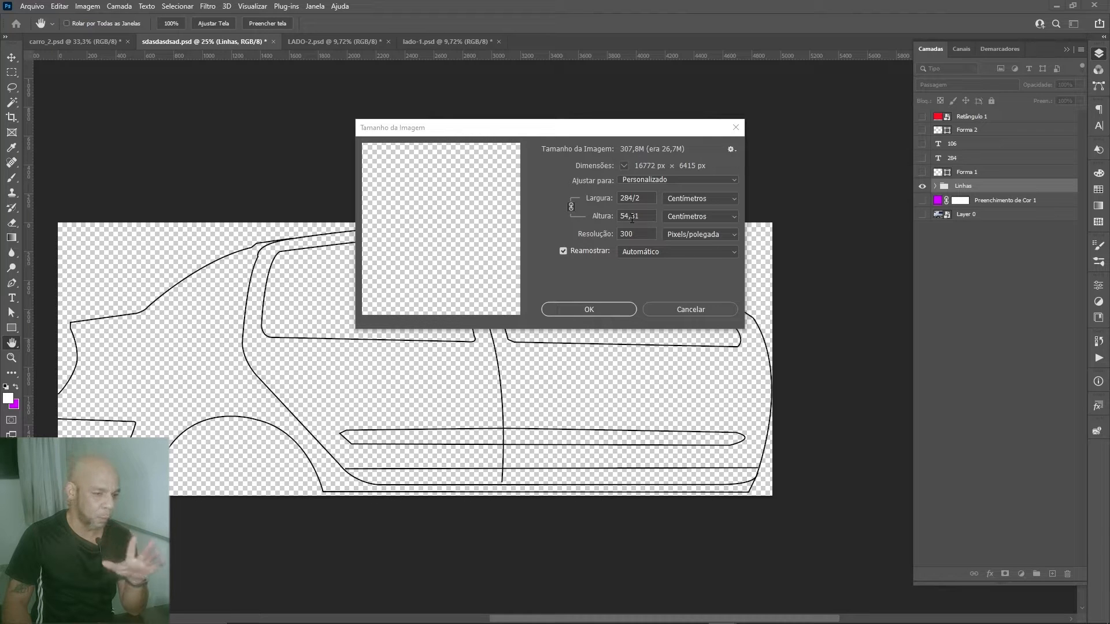
click(605, 307)
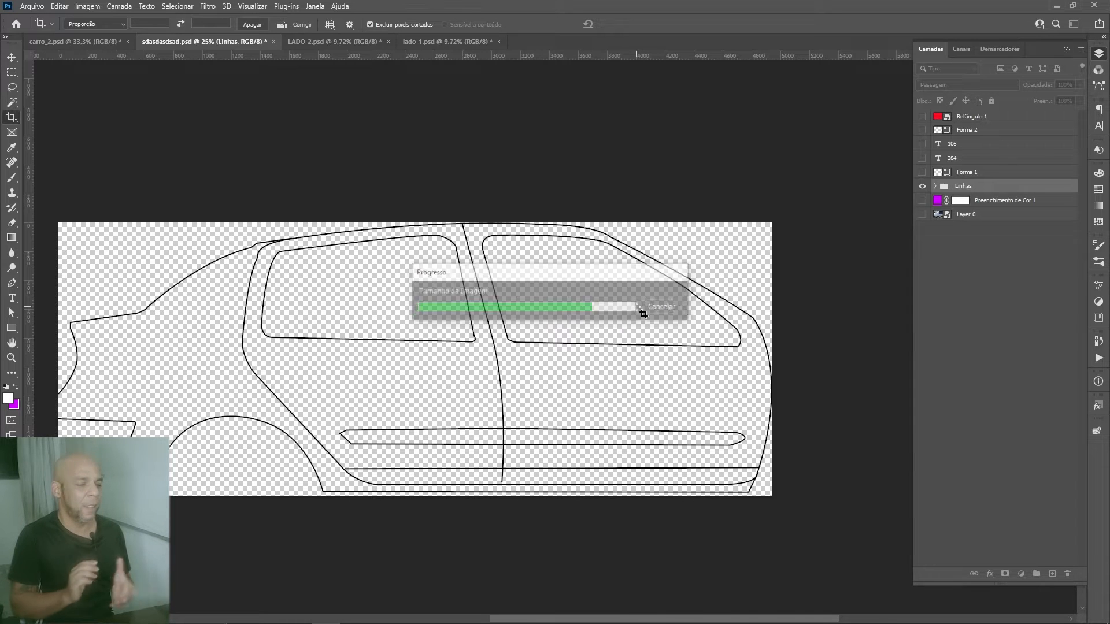
Step: Check the resized document's width, height and resolution in the image size settings
key(ctrl+0)
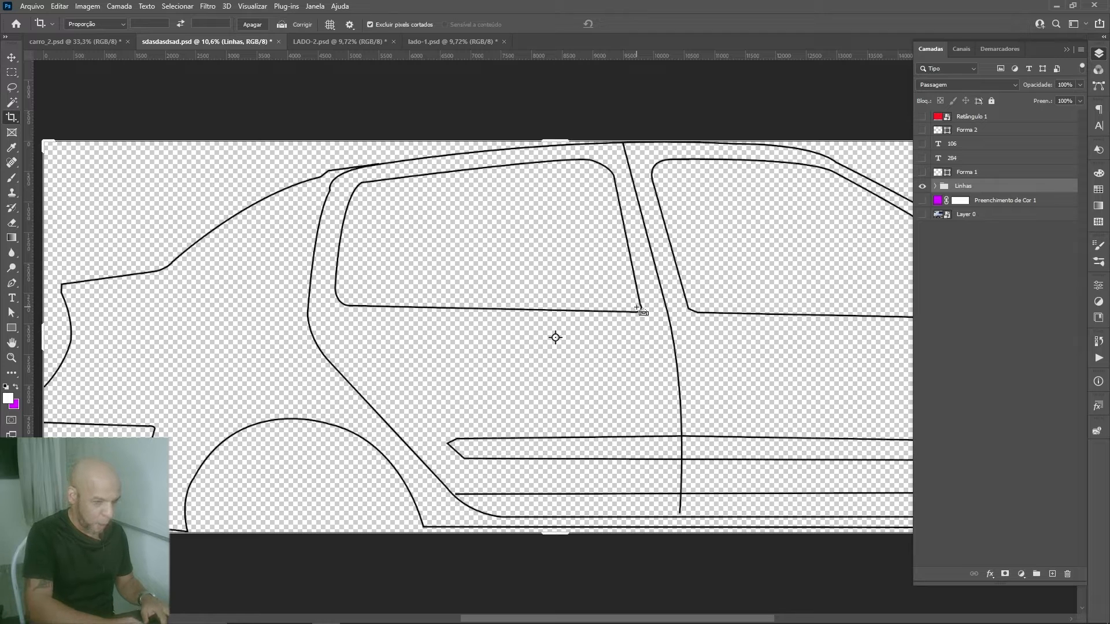
key(ctrl+alt+i)
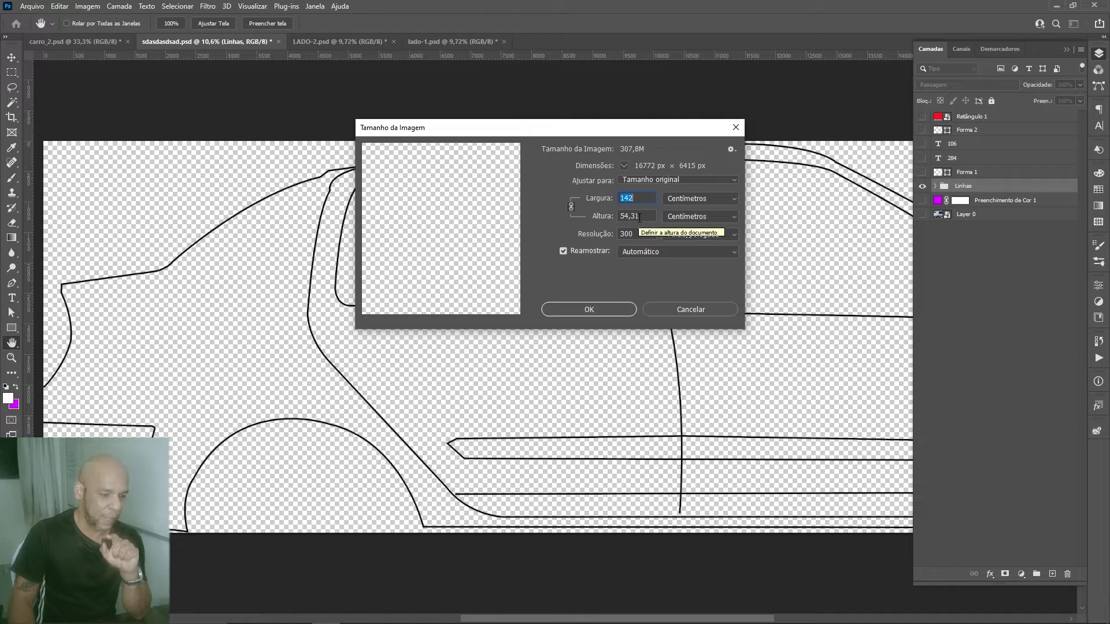
drag(662, 129, 472, 130)
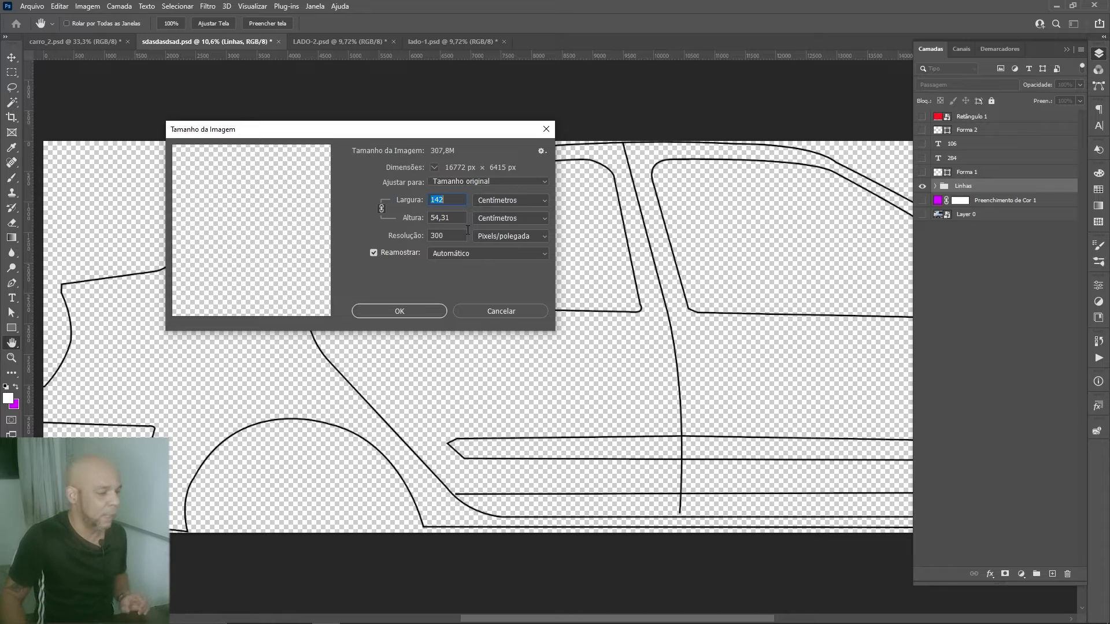
click(422, 314)
Step: Expand the canvas with Reveal All and briefly show the Layer 0 car photo to check it, leaving it hidden
key(c)
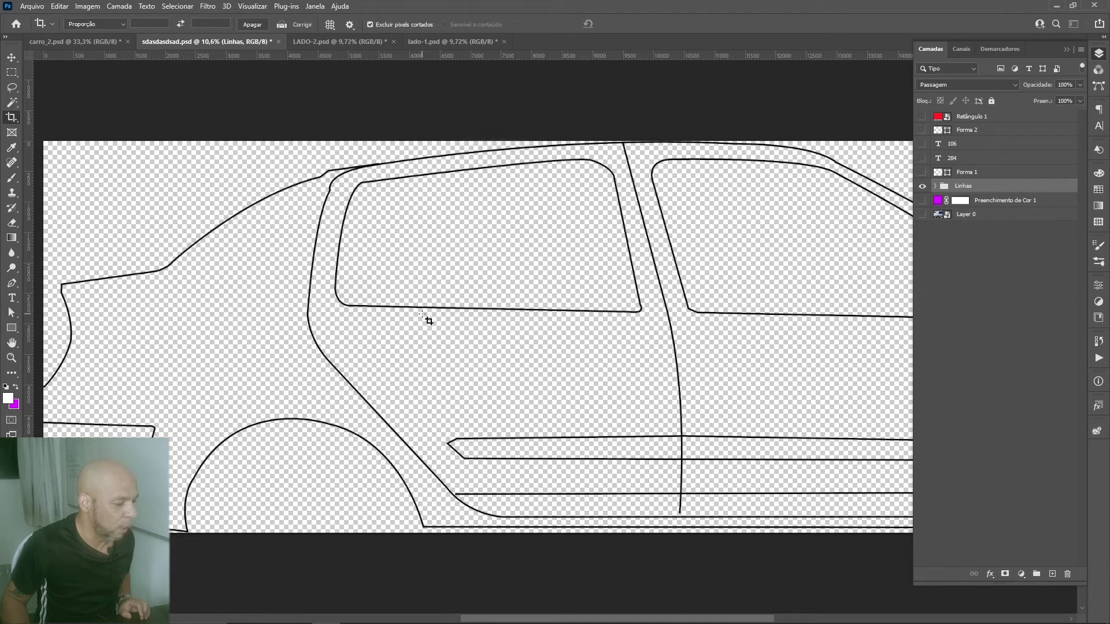
key(ctrl+minus)
key(ctrl+minus)
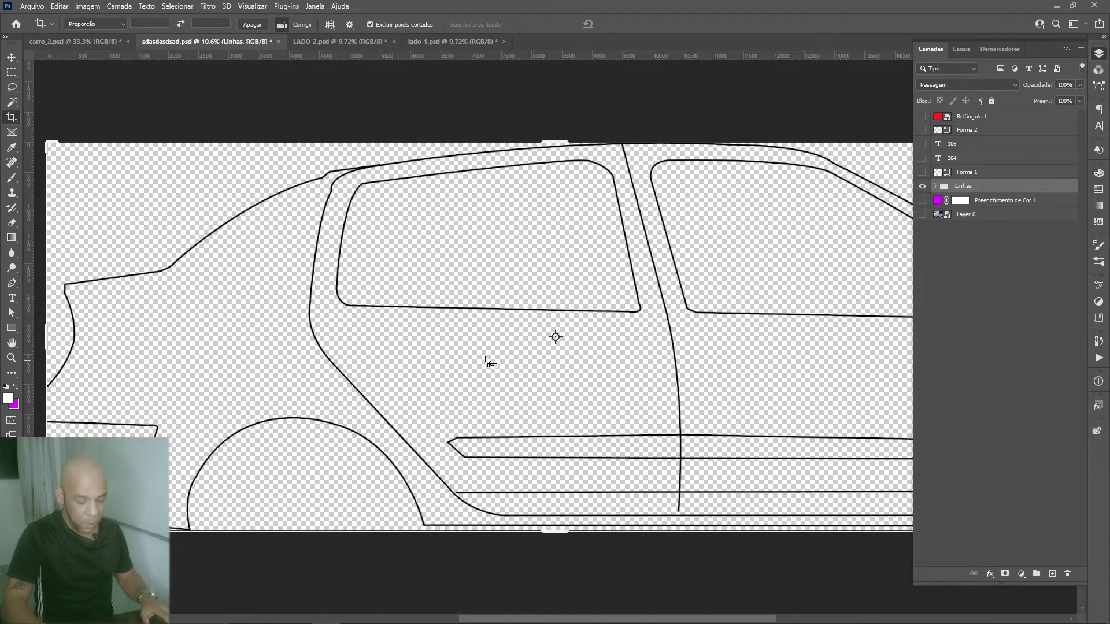
drag(594, 370, 497, 377)
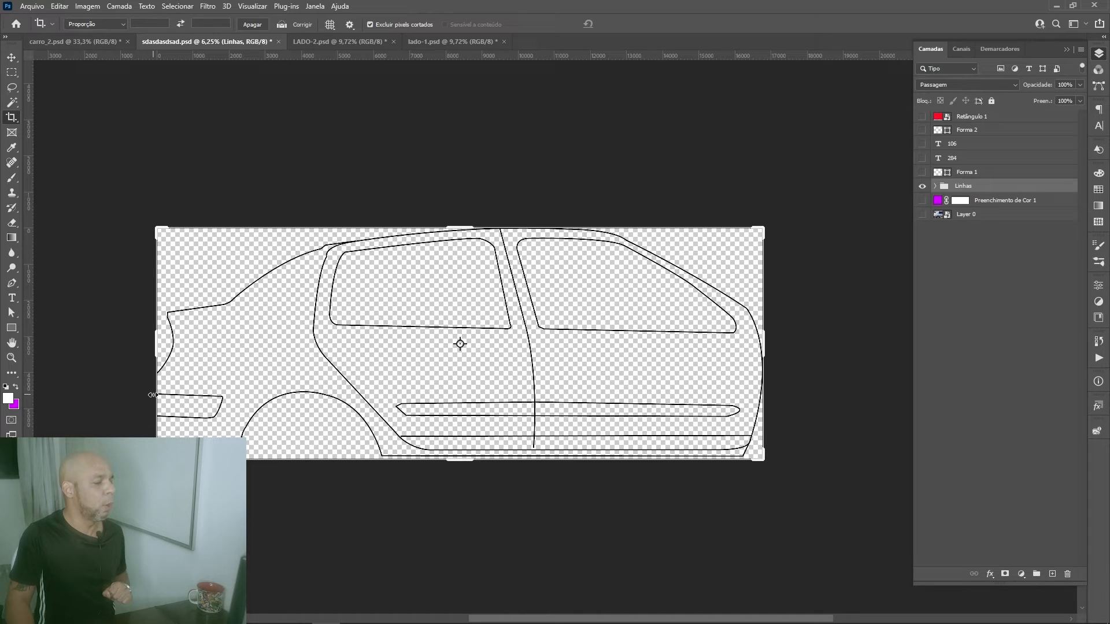
click(86, 8)
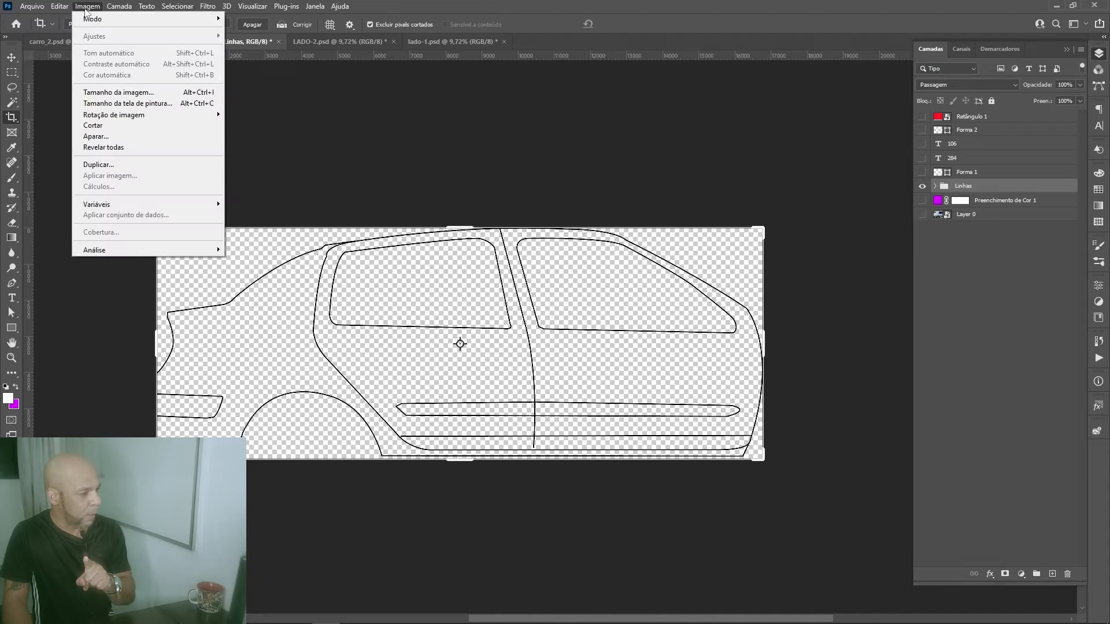
click(132, 152)
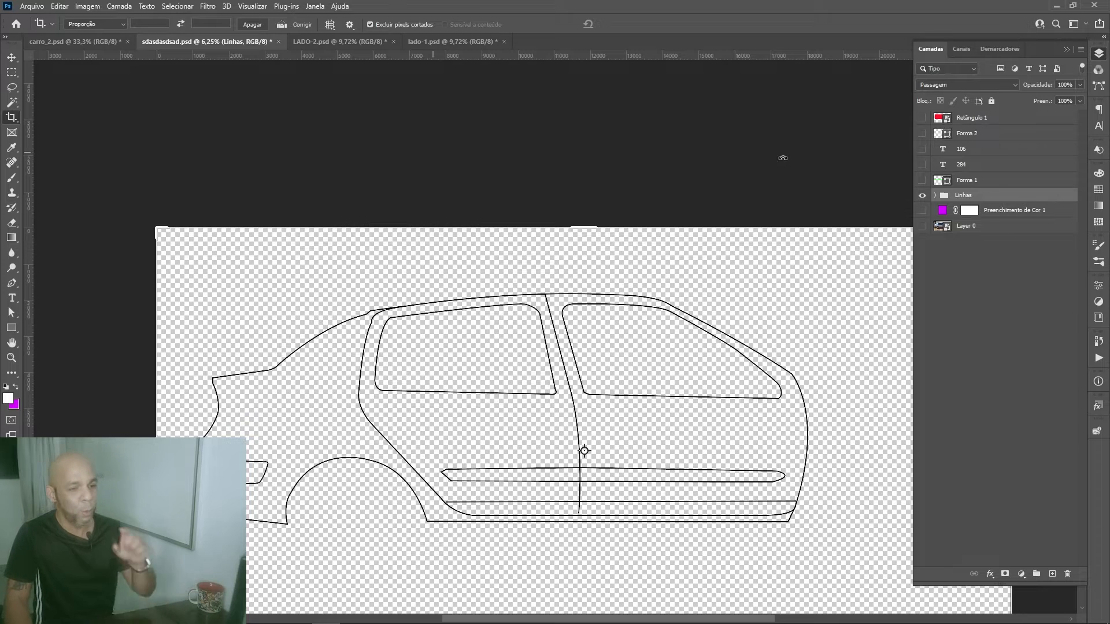
click(921, 226)
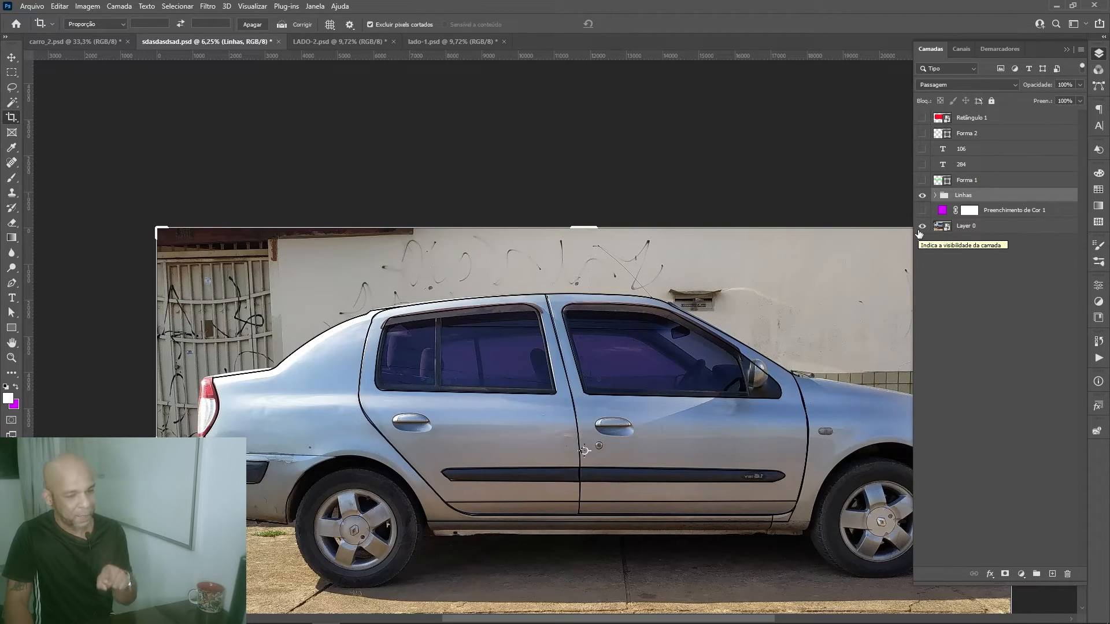
click(922, 226)
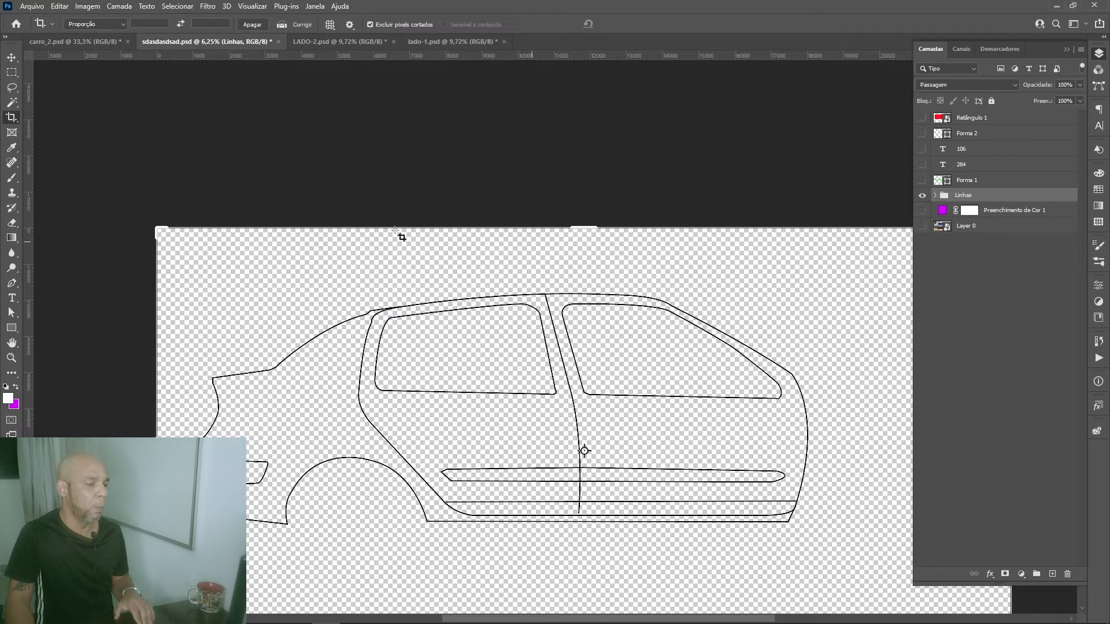
Step: Trim the expanded canvas back to the bounds of the complete car outline and deselect the Linhas group
click(10, 57)
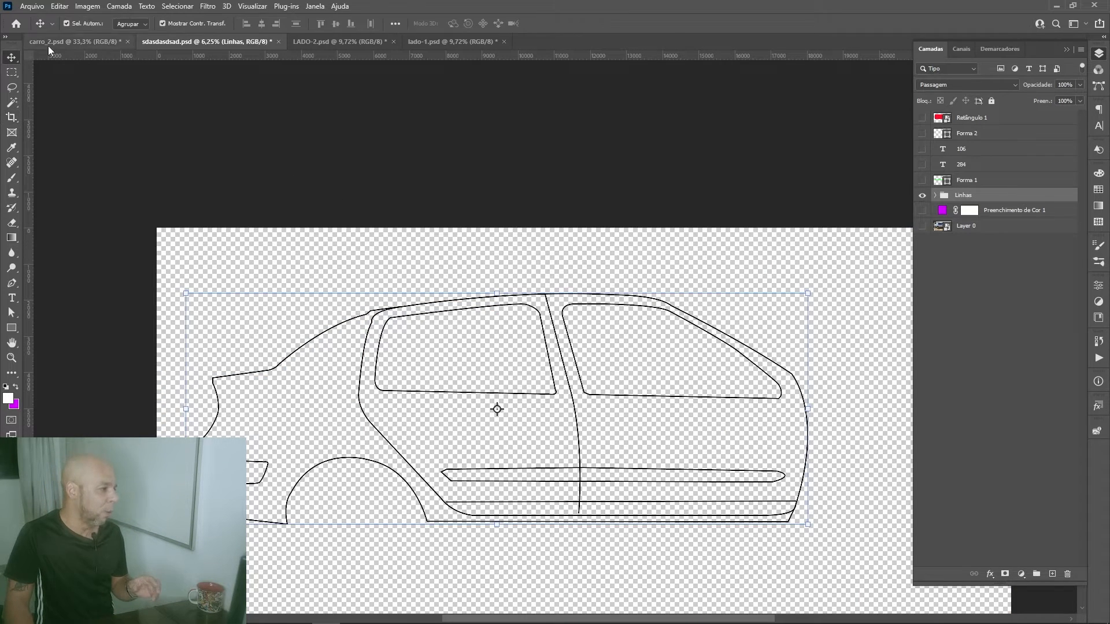
click(88, 6)
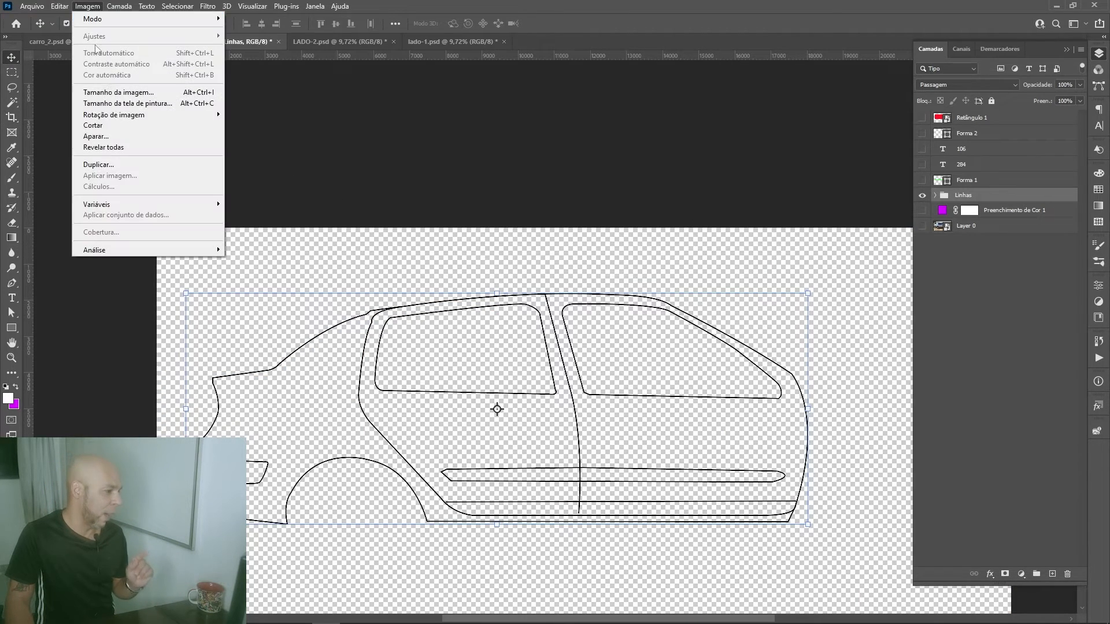
click(137, 136)
click(618, 176)
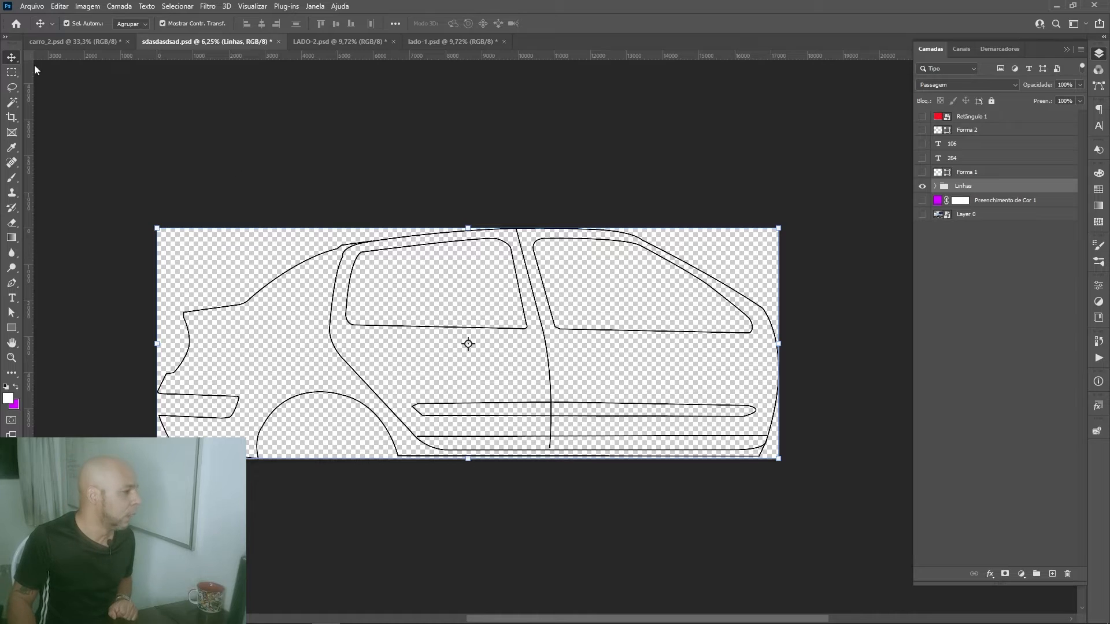
click(149, 127)
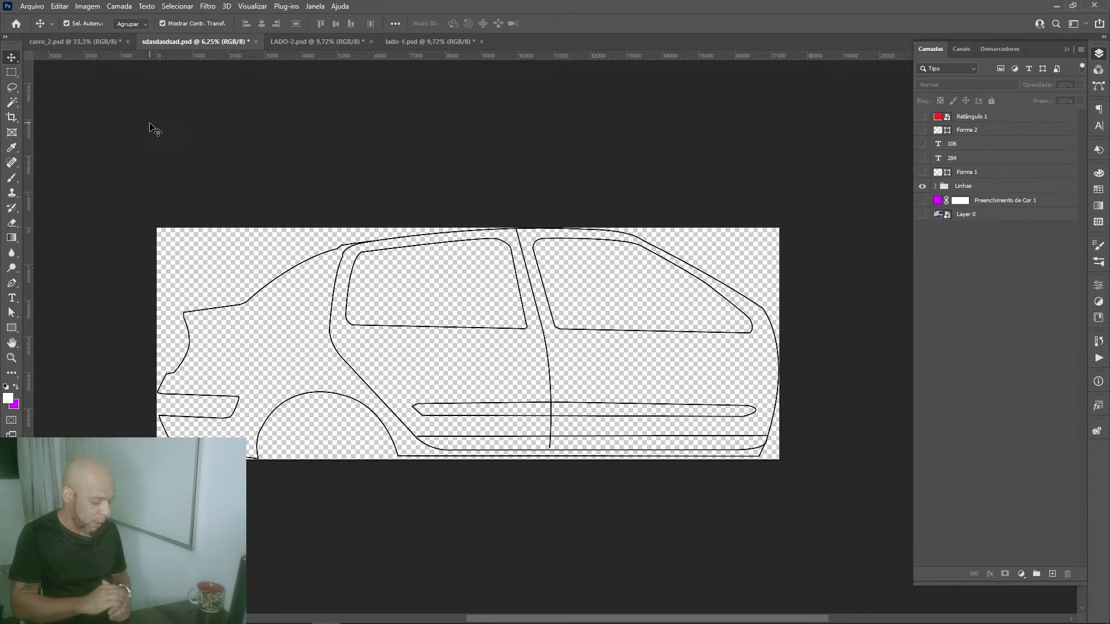
Step: Check the canvas's absolute width and height in centimetres in the canvas size settings, leaving the canvas size as it is
key(ctrl)
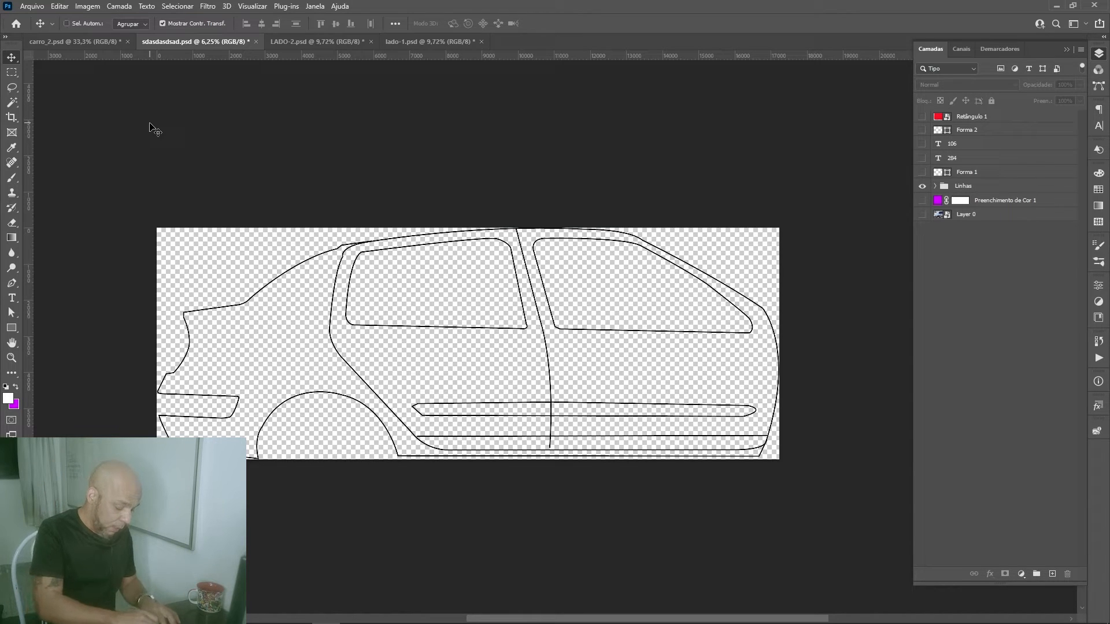
key(ctrl+alt+c)
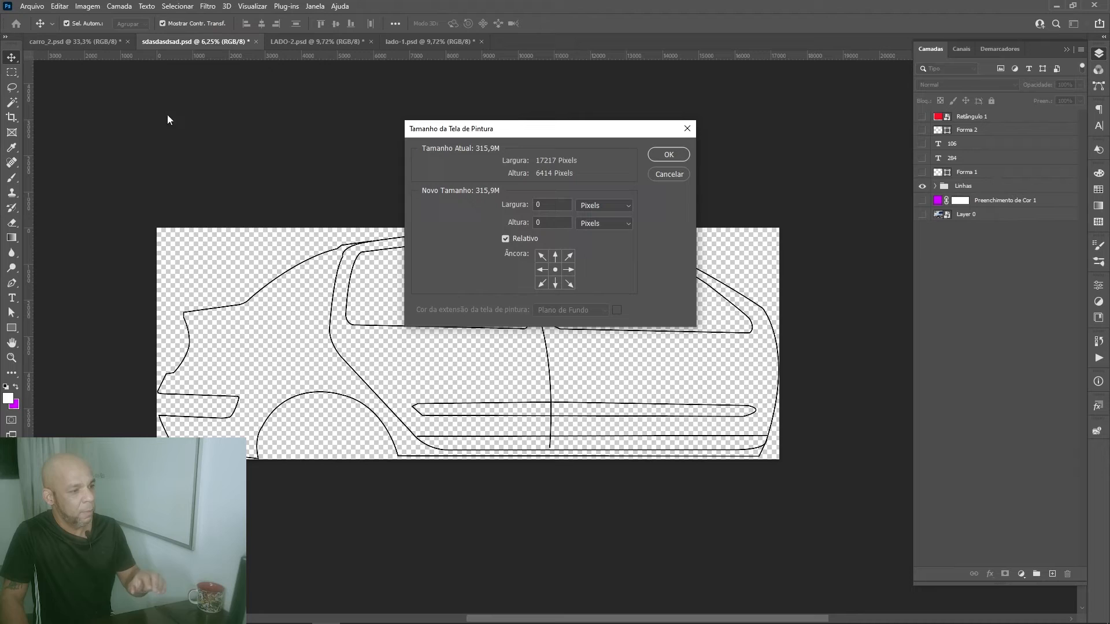
click(611, 208)
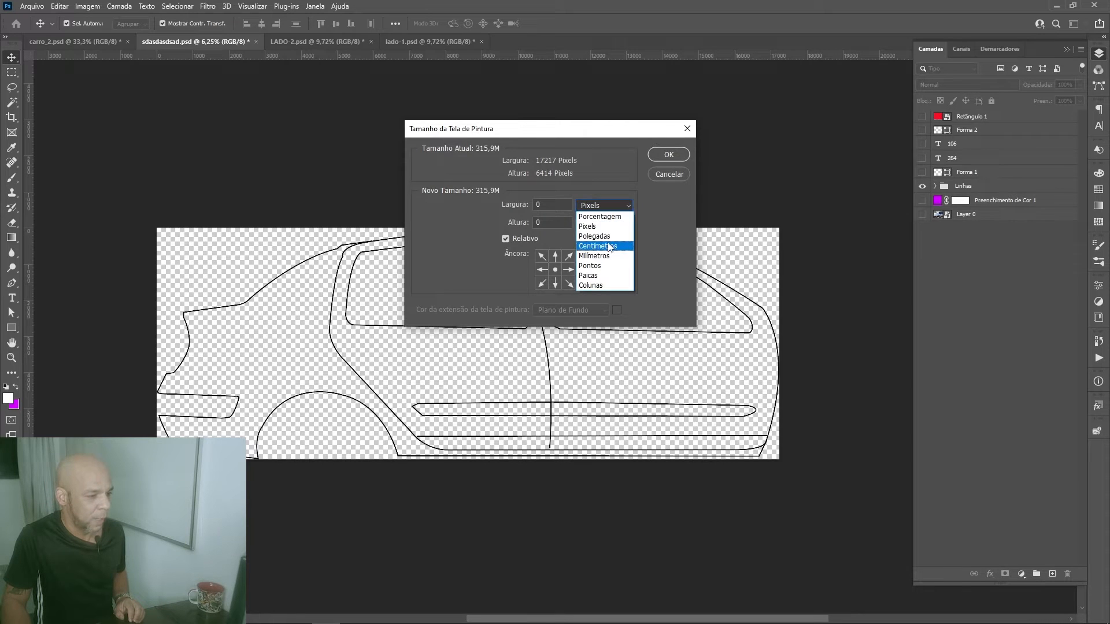
click(611, 247)
click(505, 239)
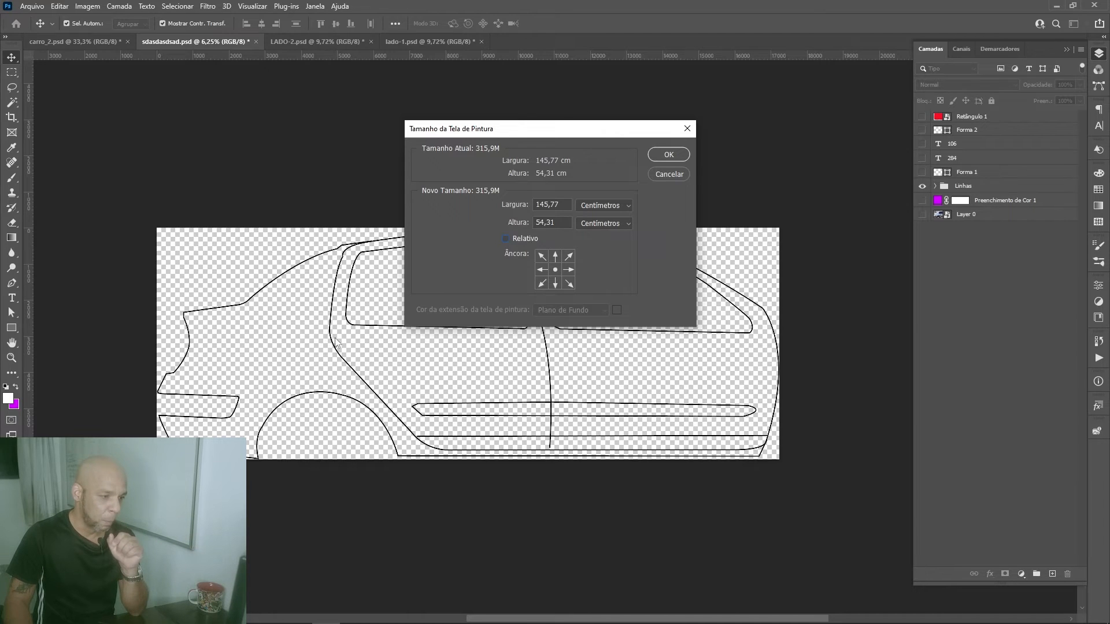
click(668, 177)
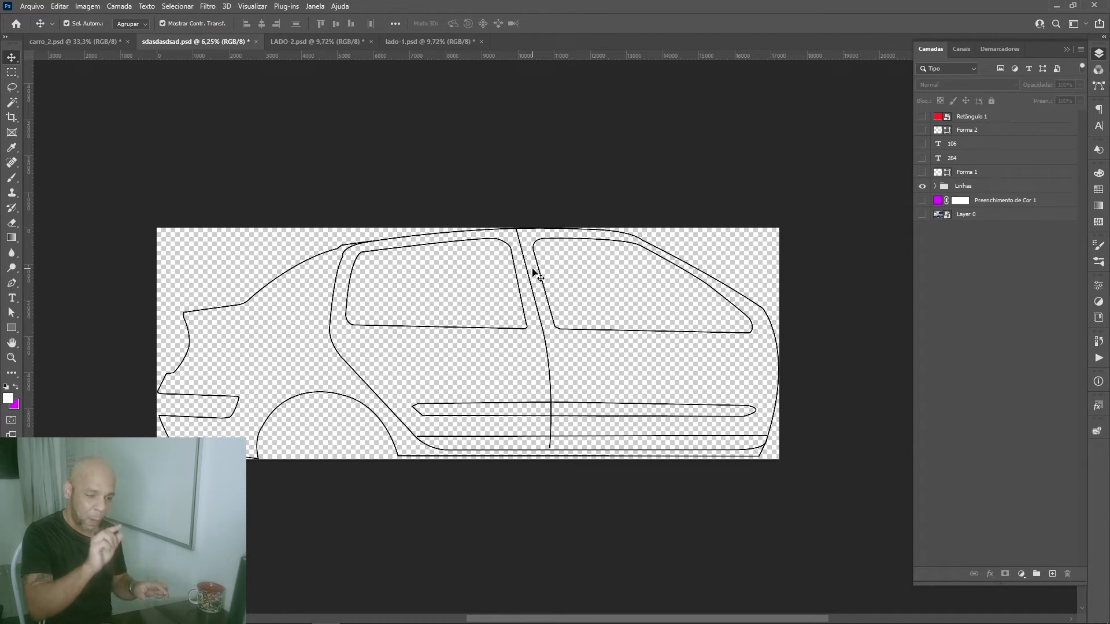
Step: Extend the canvas relative to its current size by 10 cm in width and 10 cm in height
key(ctrl)
key(ctrl+alt+c)
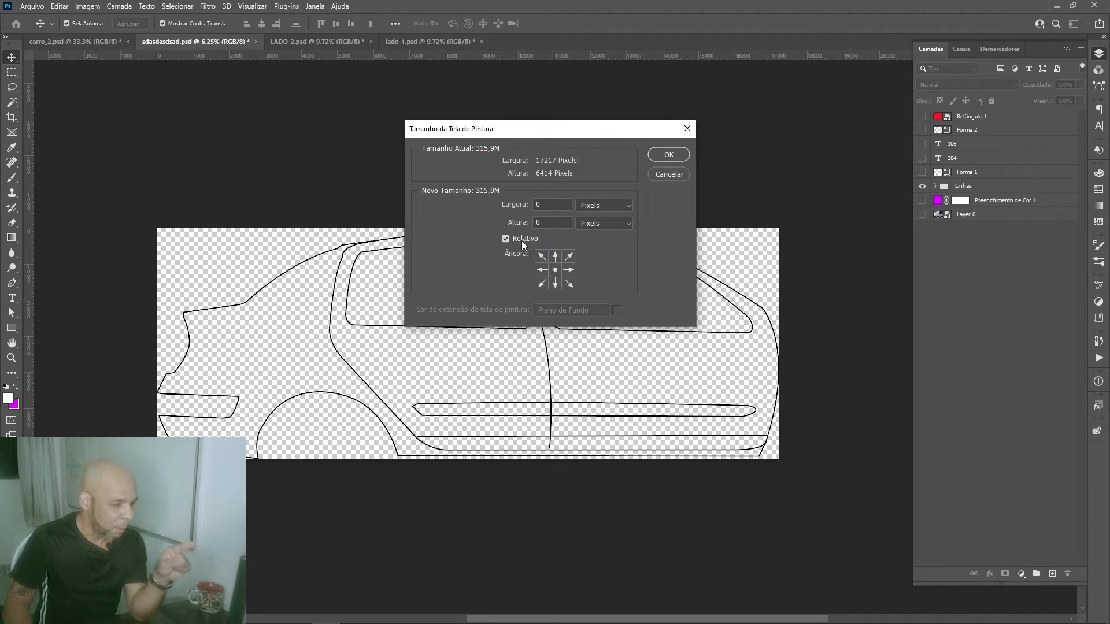
click(595, 207)
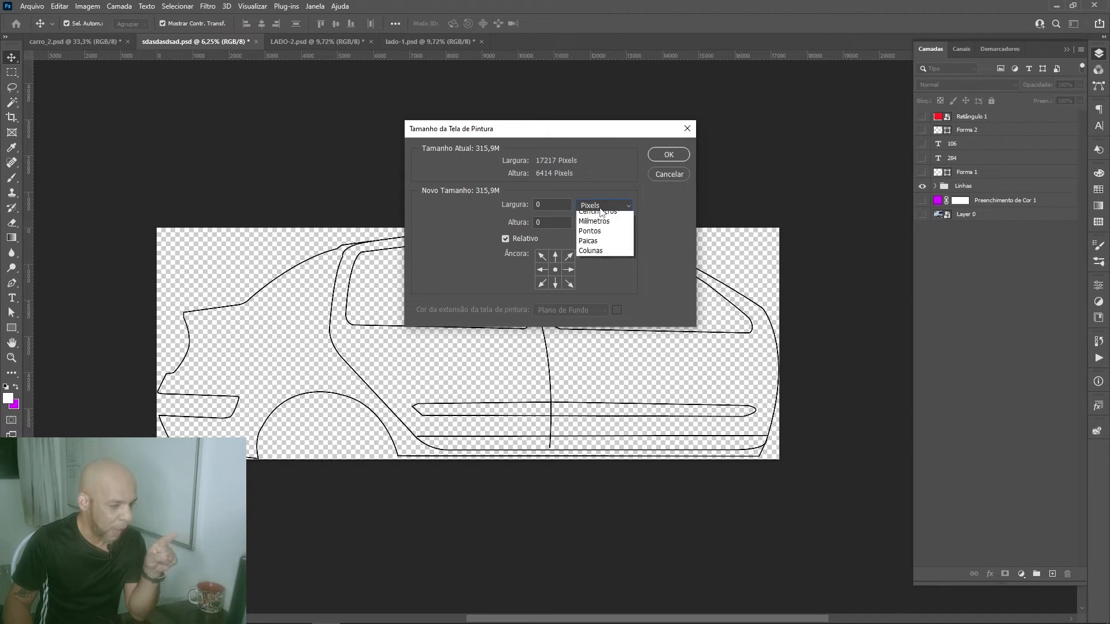
click(602, 248)
drag(550, 206, 507, 208)
text(10)
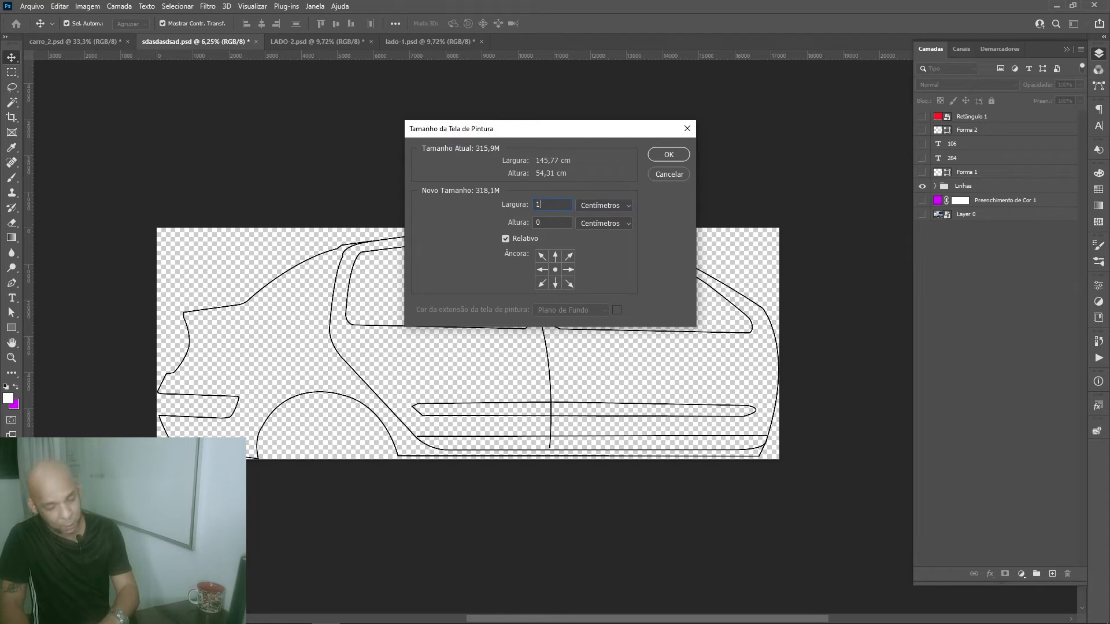
text(1)
key(Tab)
text(10)
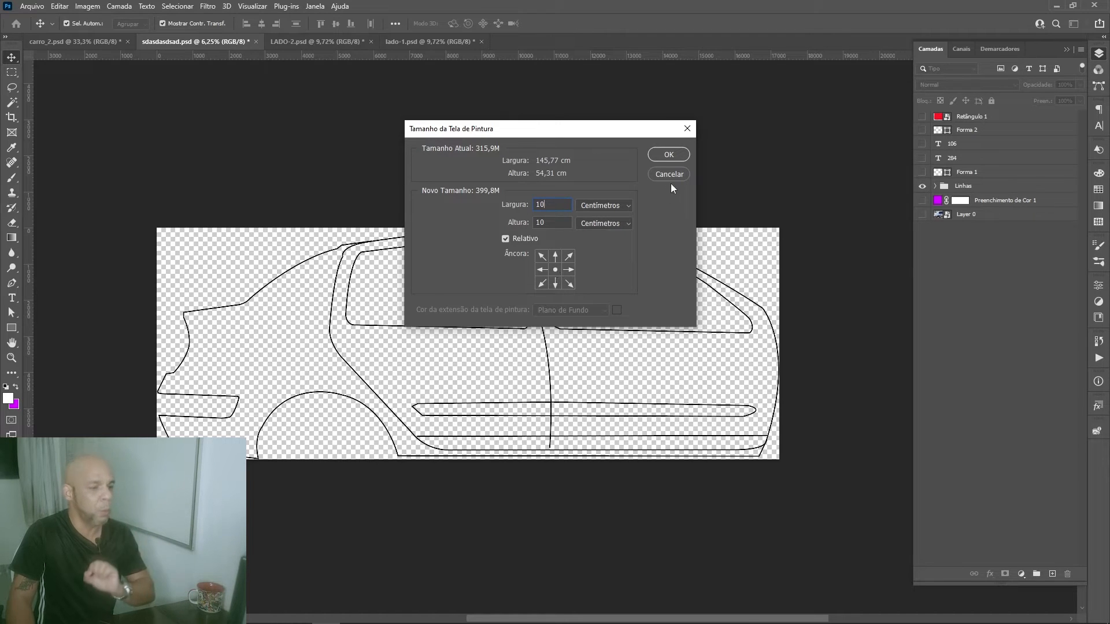
click(673, 154)
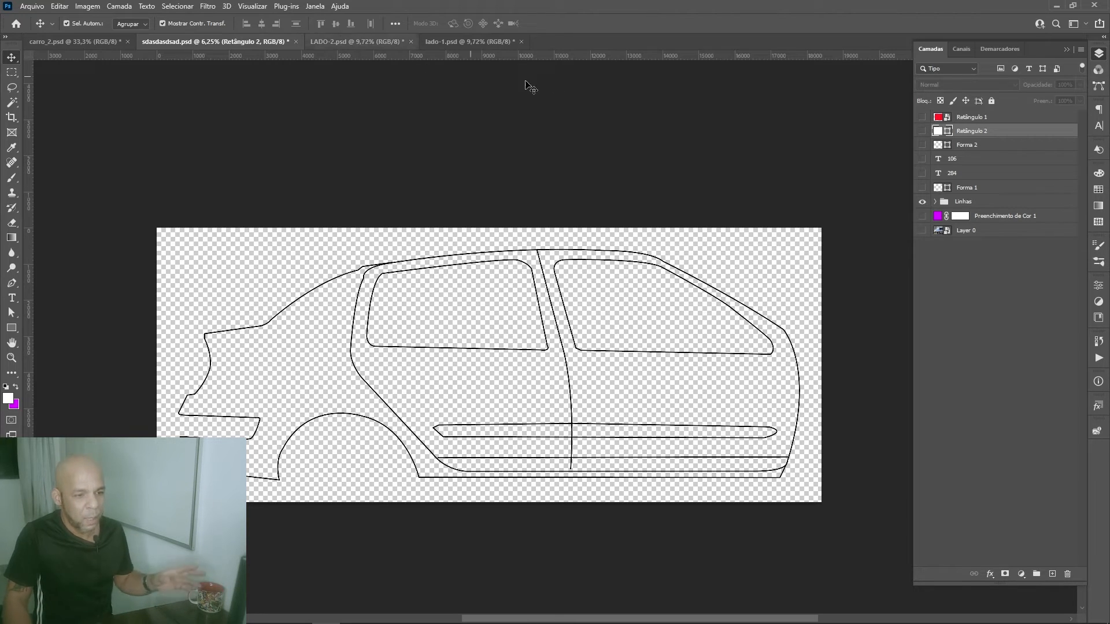
Step: Toggle the Linhas outline group off and back on, and show the purple Preenchimento de Cor 1 layer behind it
click(922, 203)
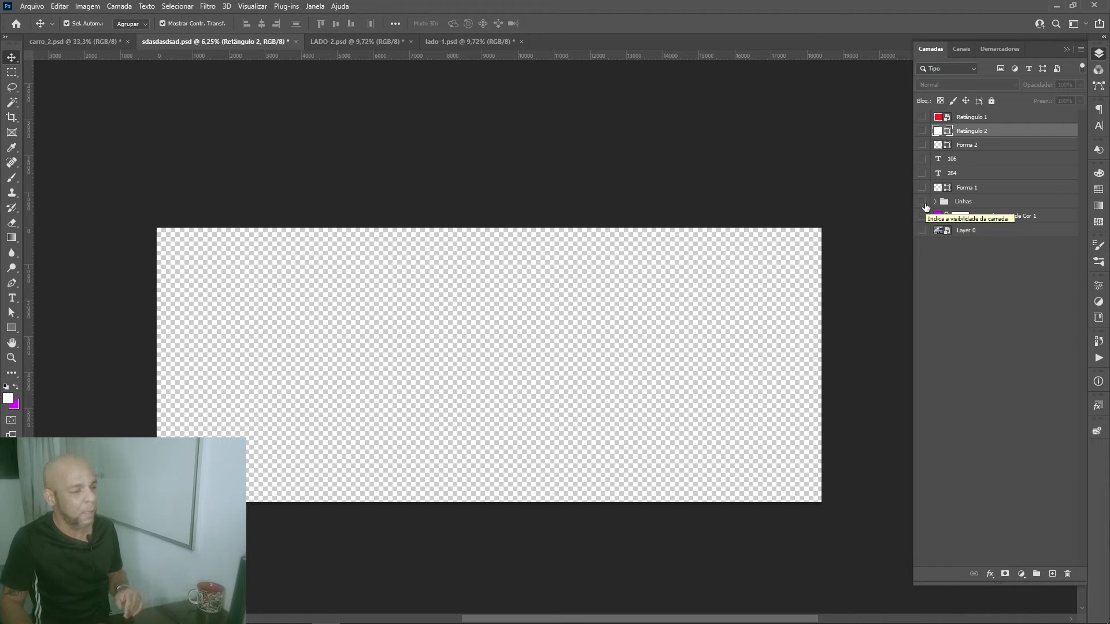
click(924, 203)
click(924, 218)
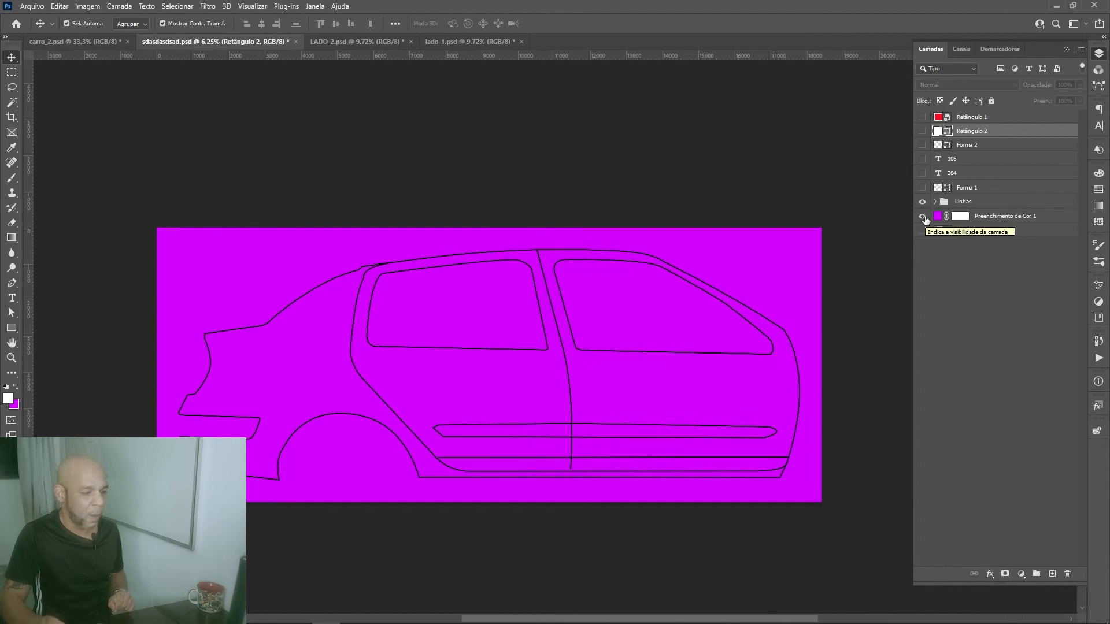
Step: View the finished artwork in LADO-2.psd and lado-1.psd without car outlines by hiding the Linhas group in each document
key(ctrl+Tab)
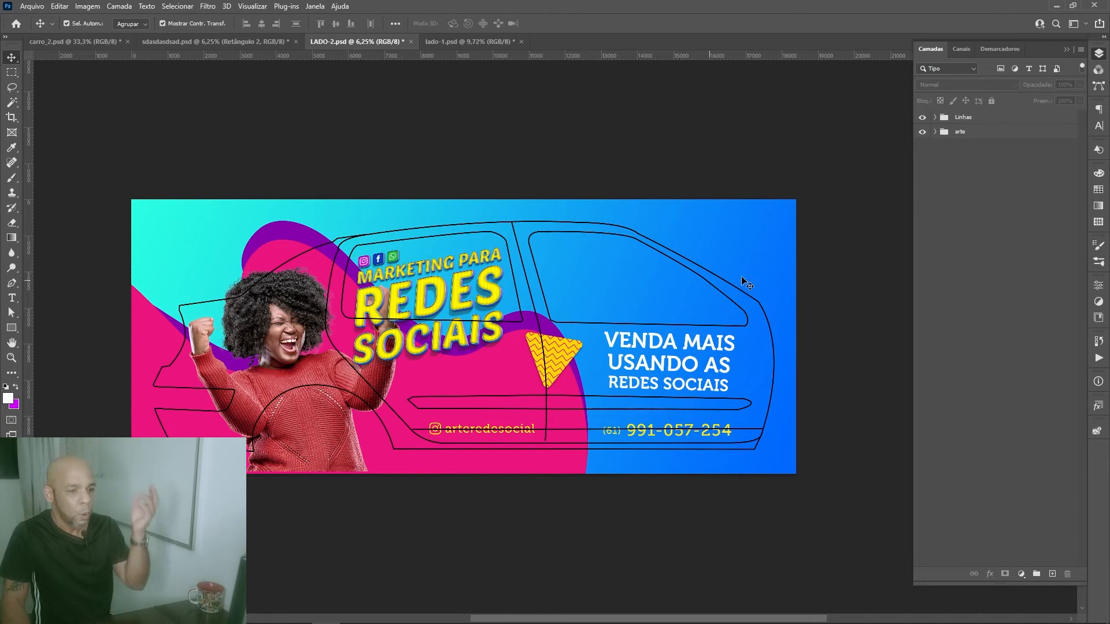
click(922, 118)
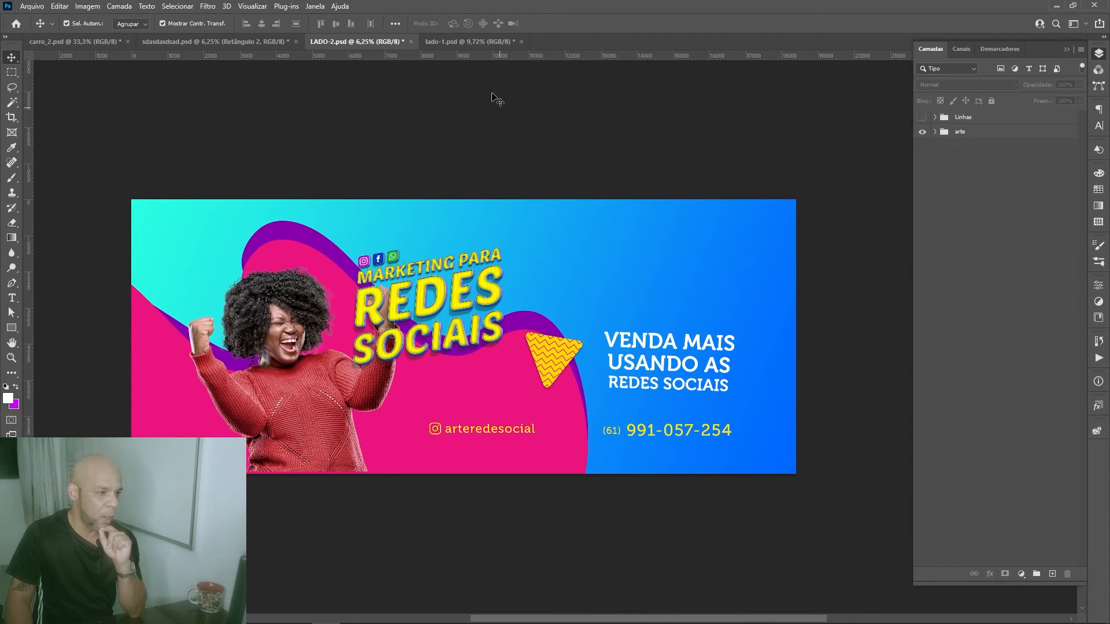
click(484, 44)
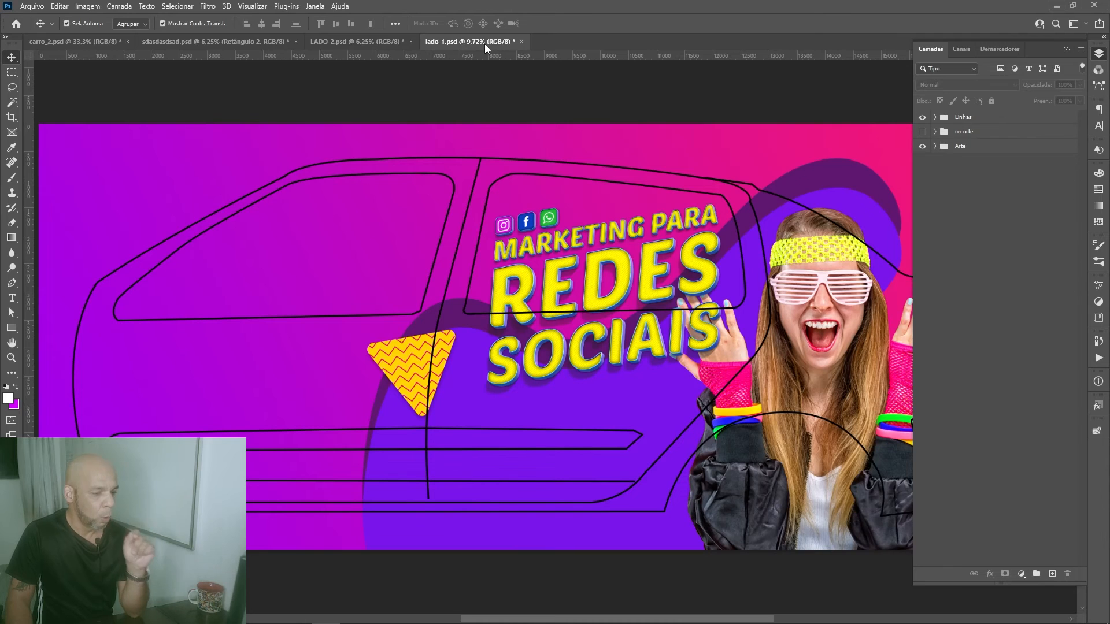
key(ctrl+minus)
key(ctrl+minus)
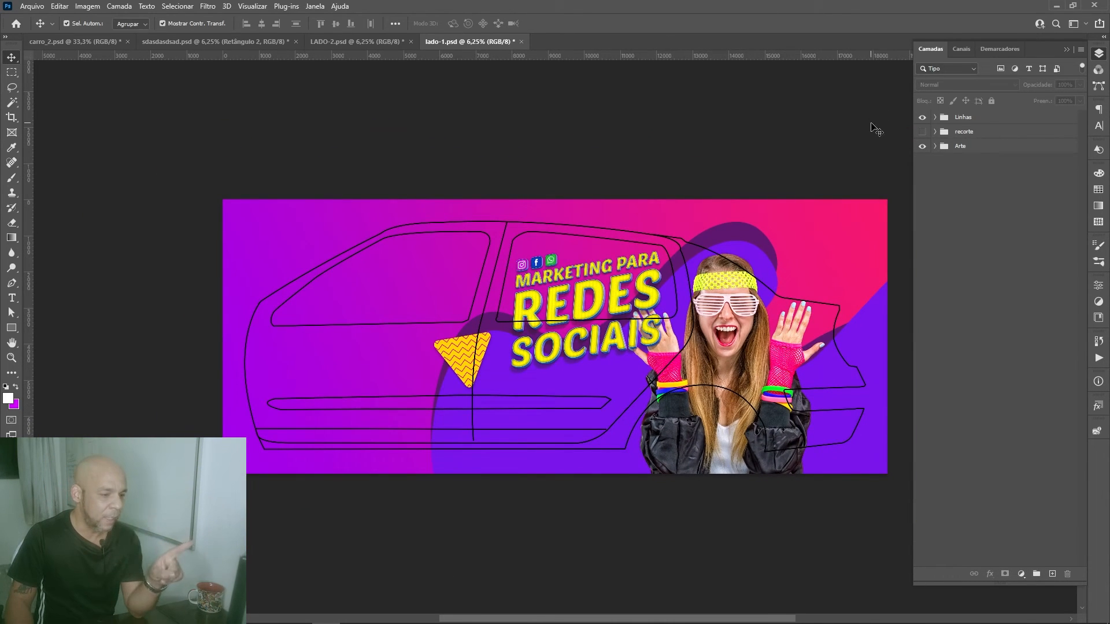
click(923, 118)
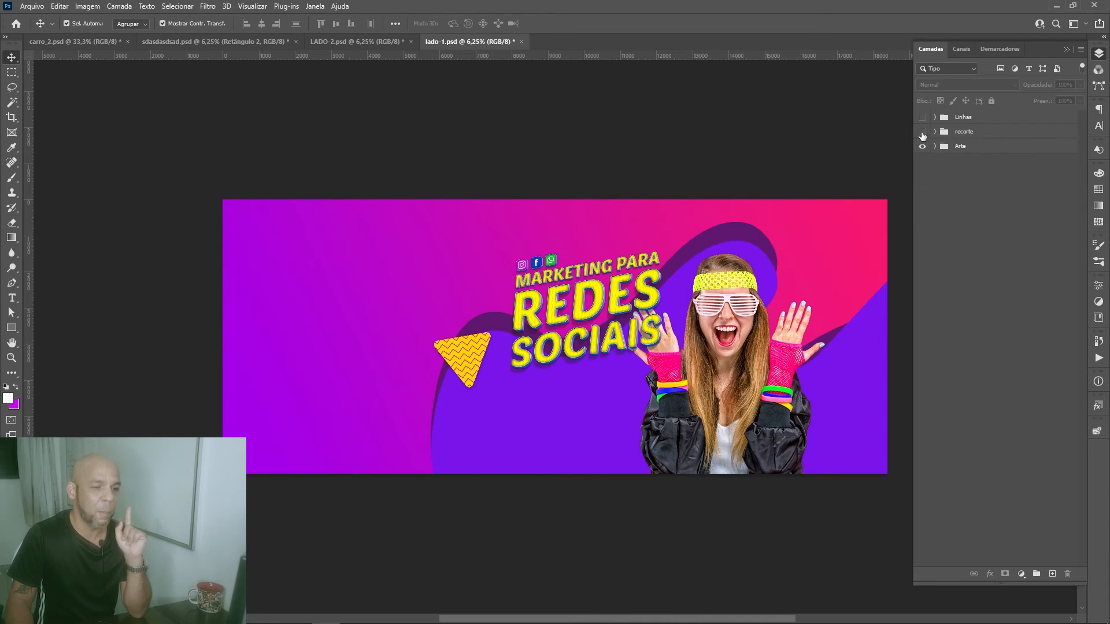
Step: Briefly show the recorte group in lado-1.psd, hide it again, and compare the artwork with LADO-2.psd
click(923, 132)
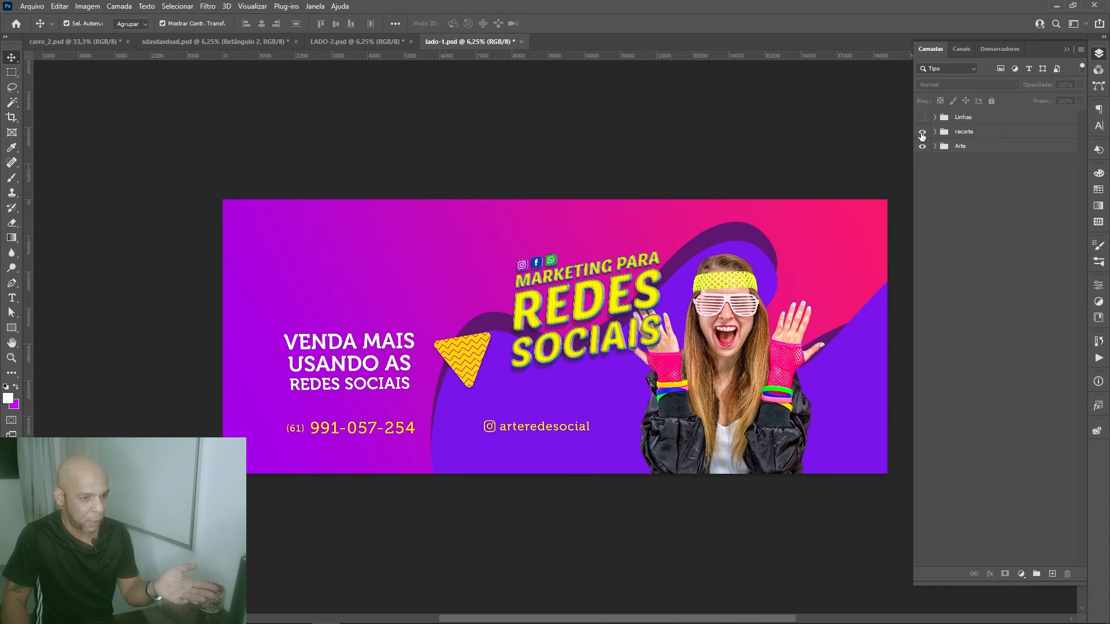
click(922, 132)
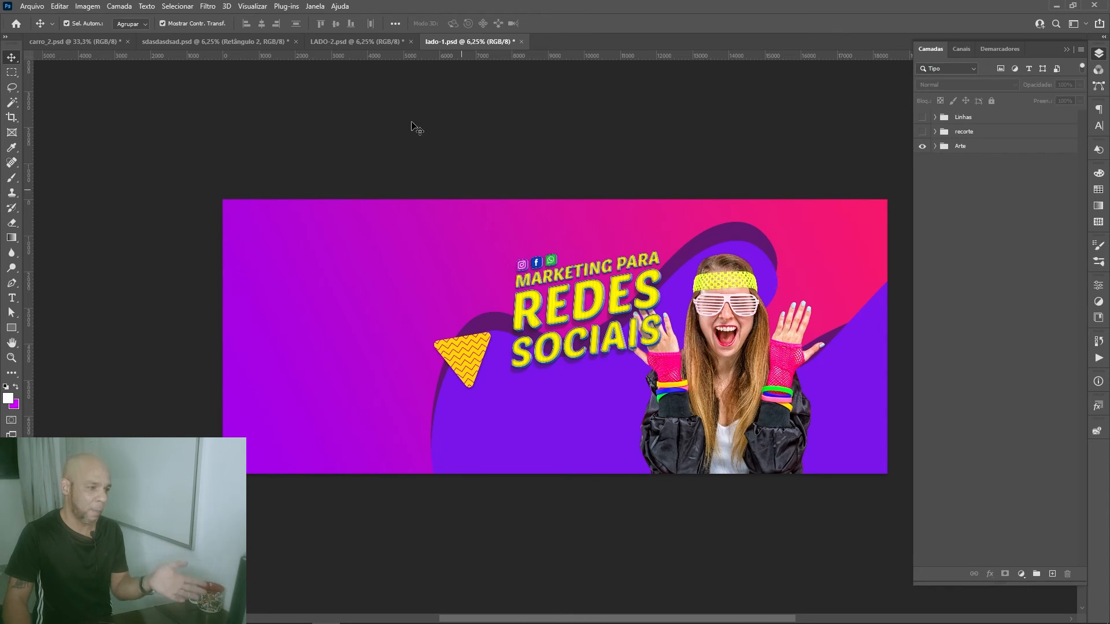
click(372, 41)
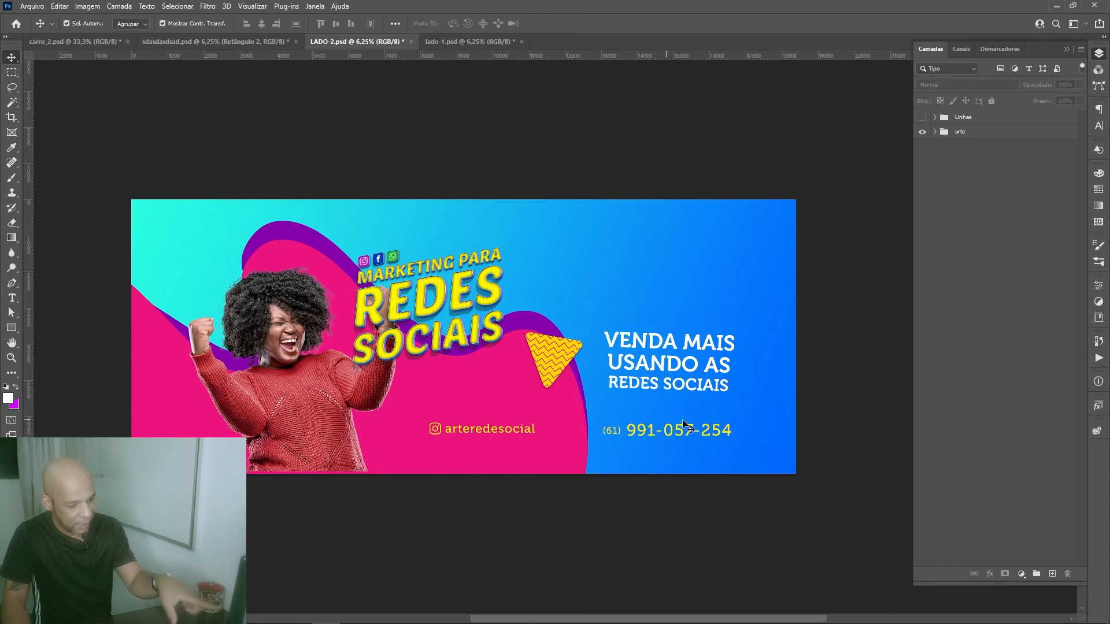
click(459, 43)
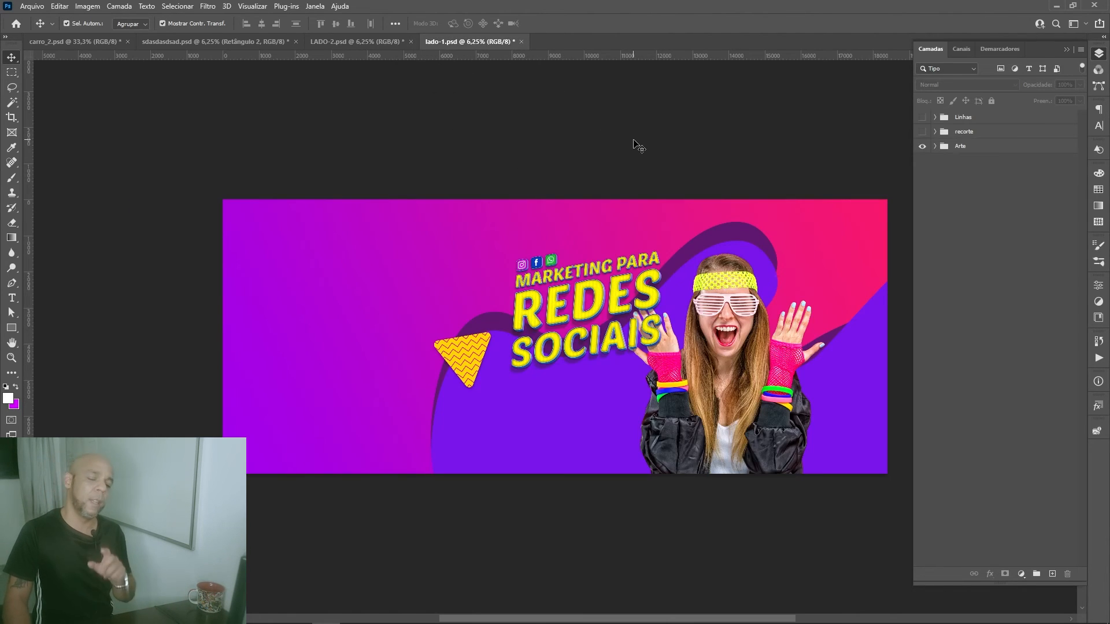
key(ctrl+shift+Tab)
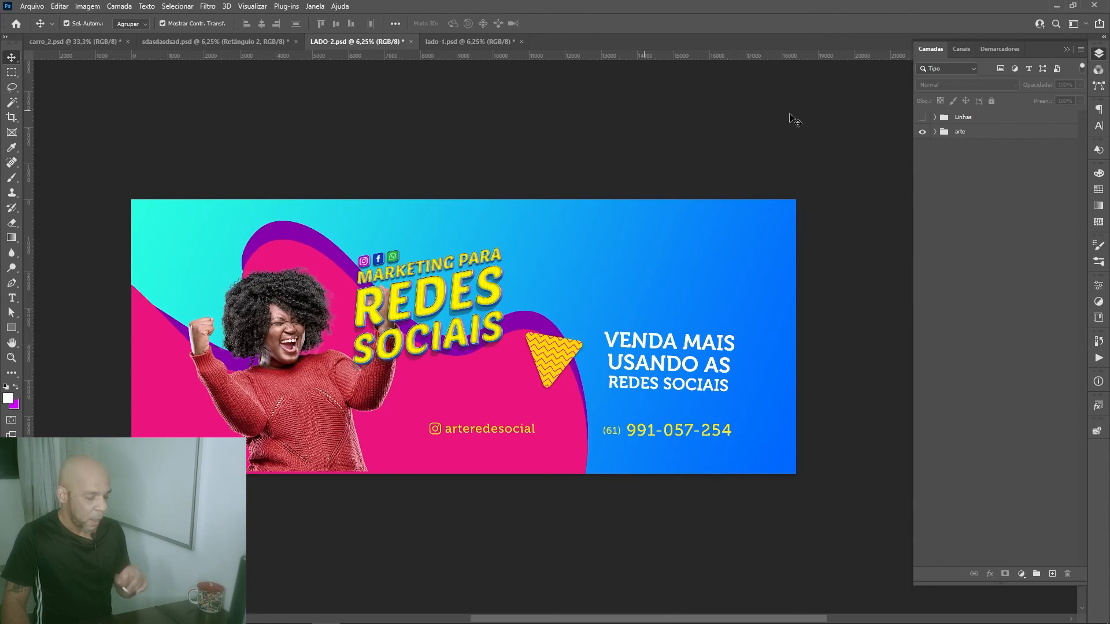
Step: Show the Linhas outline group again in LADO-2.psd and lado-1.psd, and turn on the recorte group in lado-1.psd
click(922, 117)
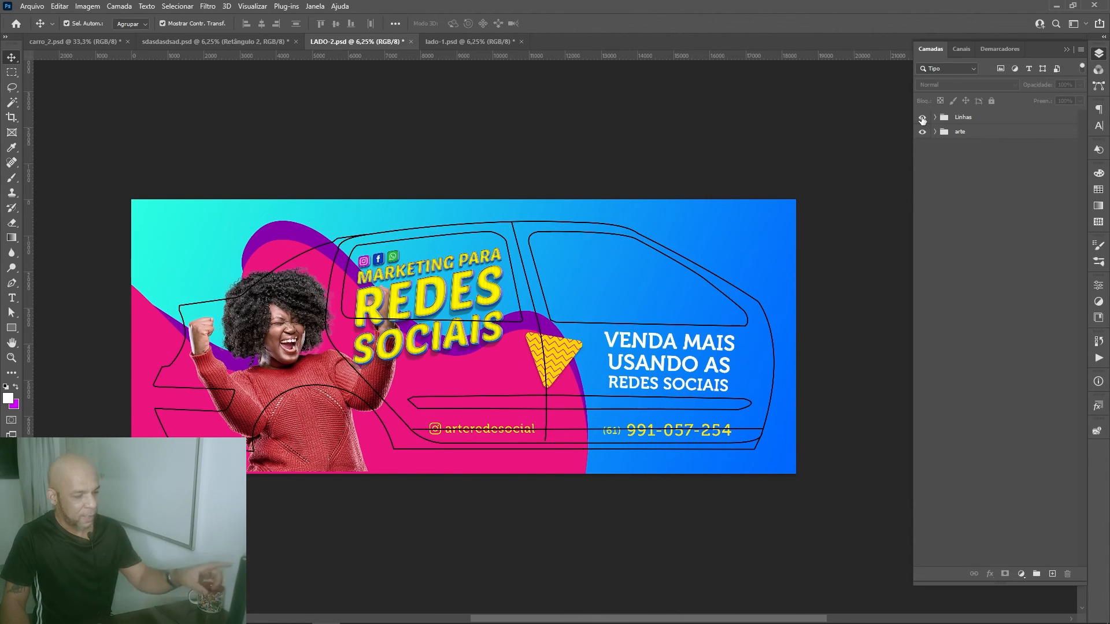
click(495, 44)
click(922, 117)
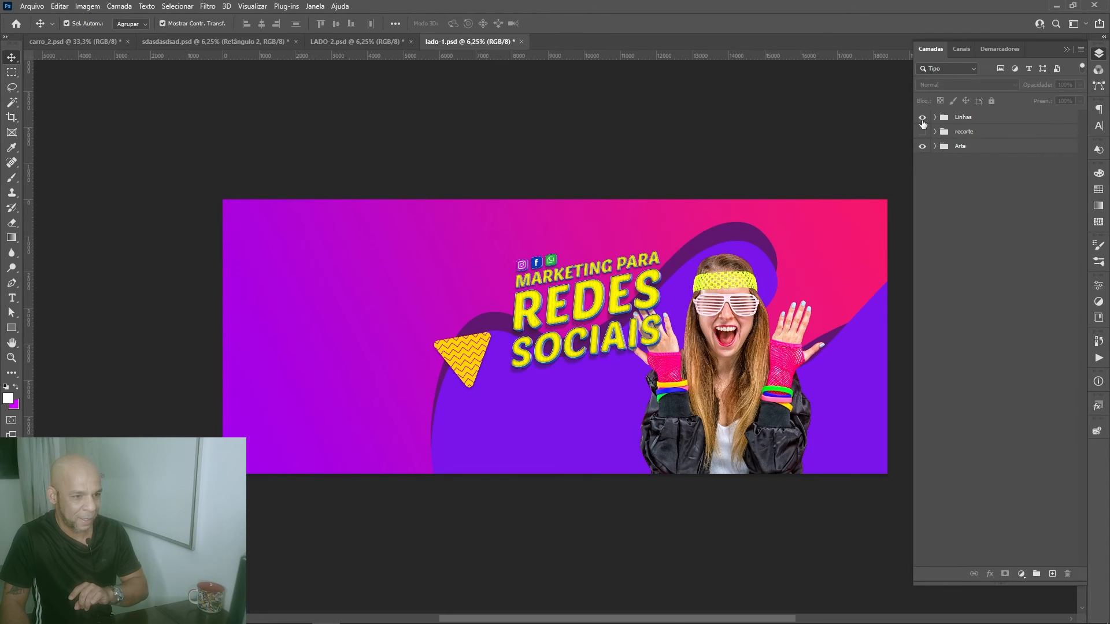
click(922, 117)
click(923, 117)
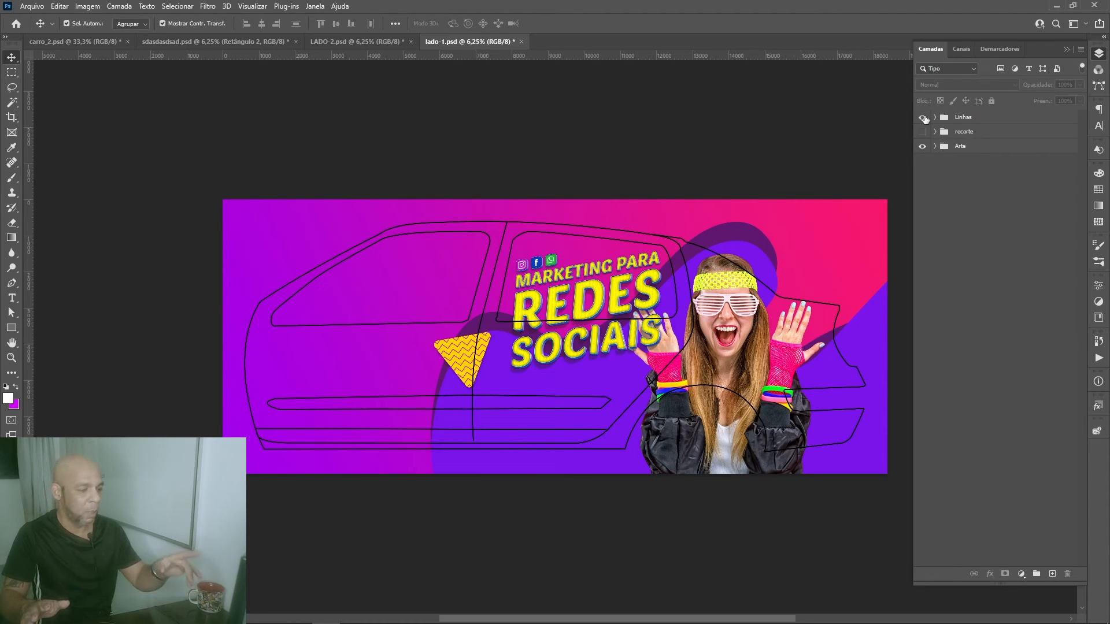
click(923, 132)
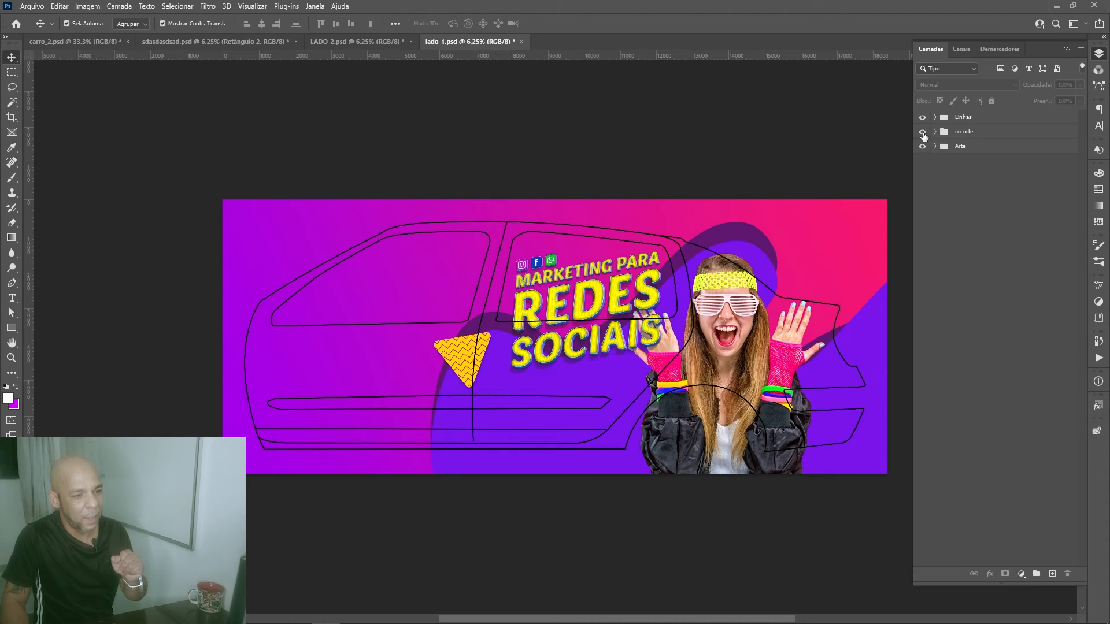